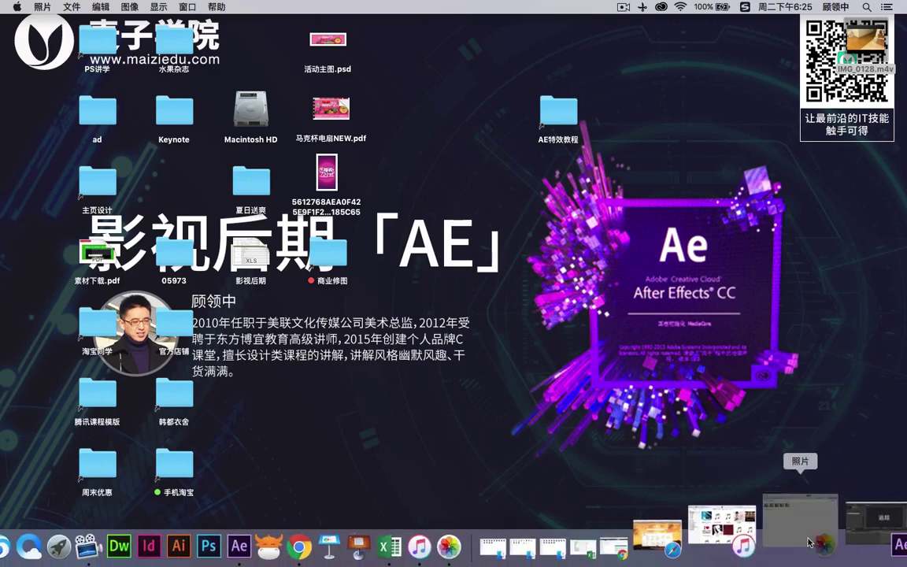
Import the last two new videos from the iPhone into Photos and copy both onto the desktop.
{"action": "left_click", "coordinate": [744, 543]}
{"action": "left_click_drag", "start_coordinate": [596, 130], "coordinate": [607, 48]}
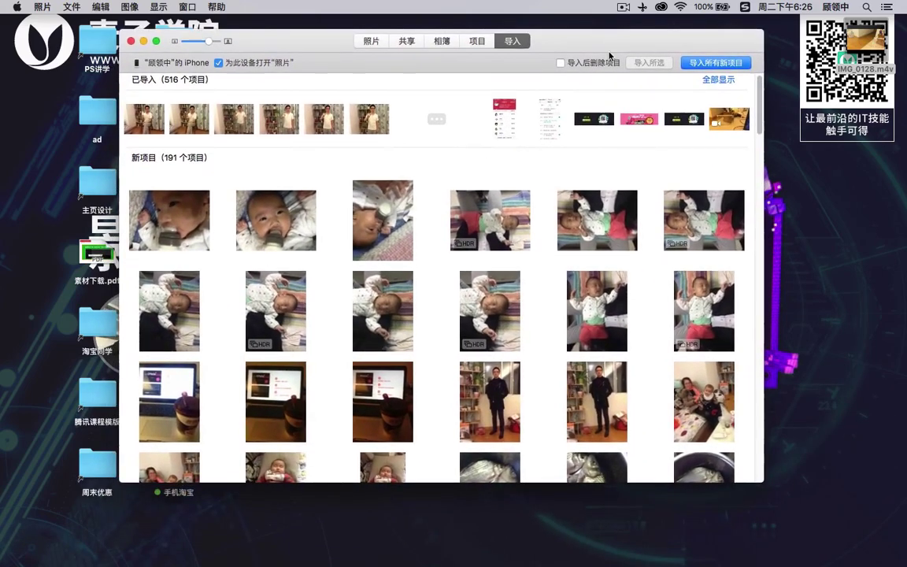
{"action": "scroll", "coordinate": [649, 287], "scroll_direction": "down", "scroll_amount": 15}
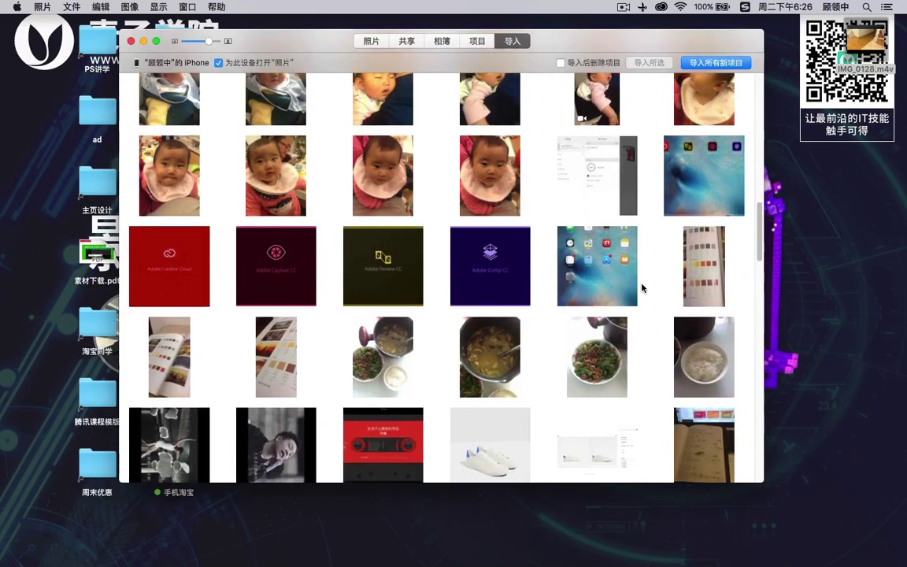
{"action": "scroll", "coordinate": [644, 285], "scroll_direction": "down", "scroll_amount": 10}
{"action": "scroll", "coordinate": [638, 301], "scroll_direction": "down", "scroll_amount": 15}
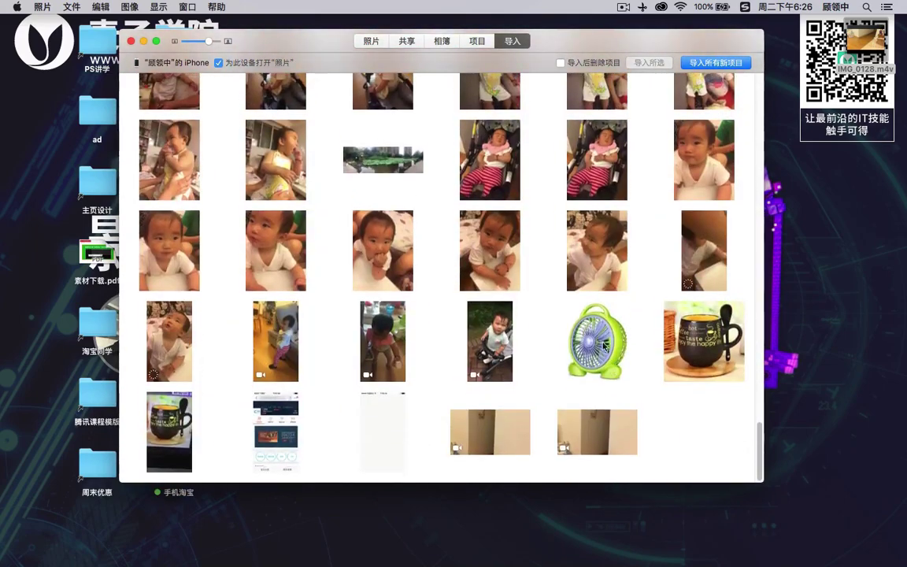
{"action": "left_click", "coordinate": [616, 424]}
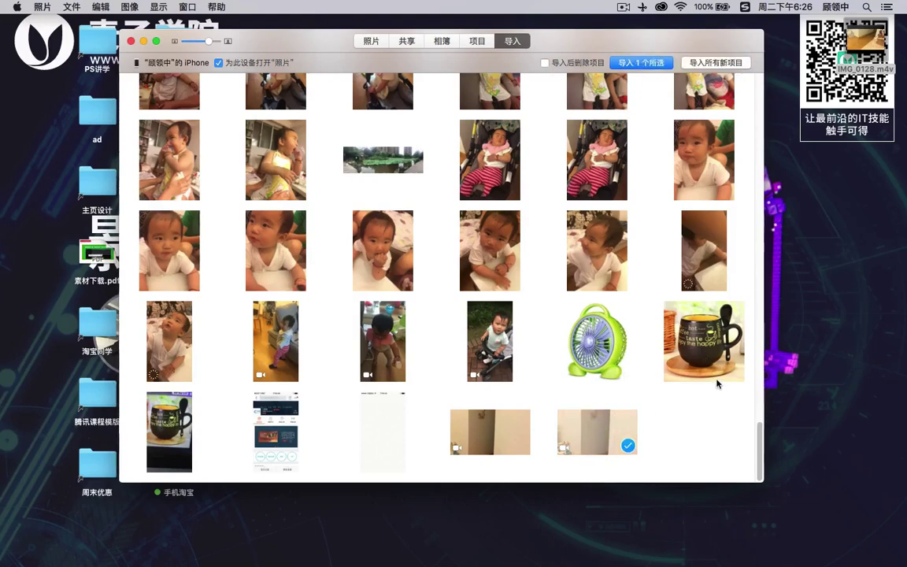
{"action": "left_click", "coordinate": [527, 423]}
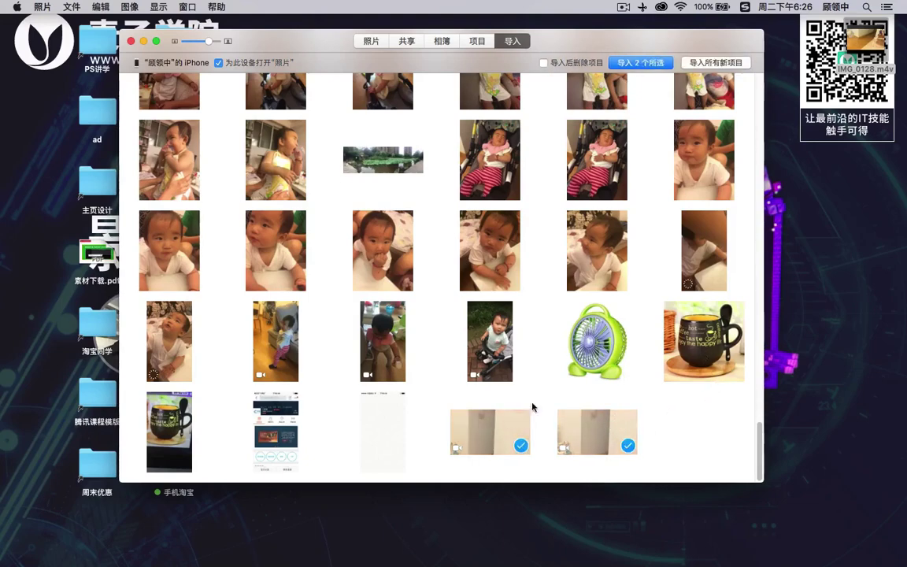
{"action": "left_click", "coordinate": [655, 64]}
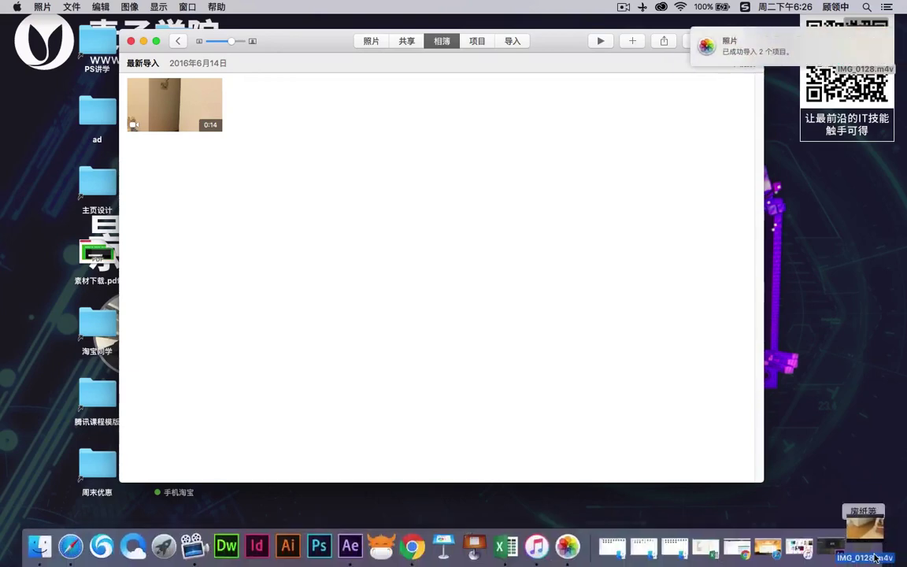
{"action": "left_click_drag", "start_coordinate": [301, 59], "coordinate": [865, 218]}
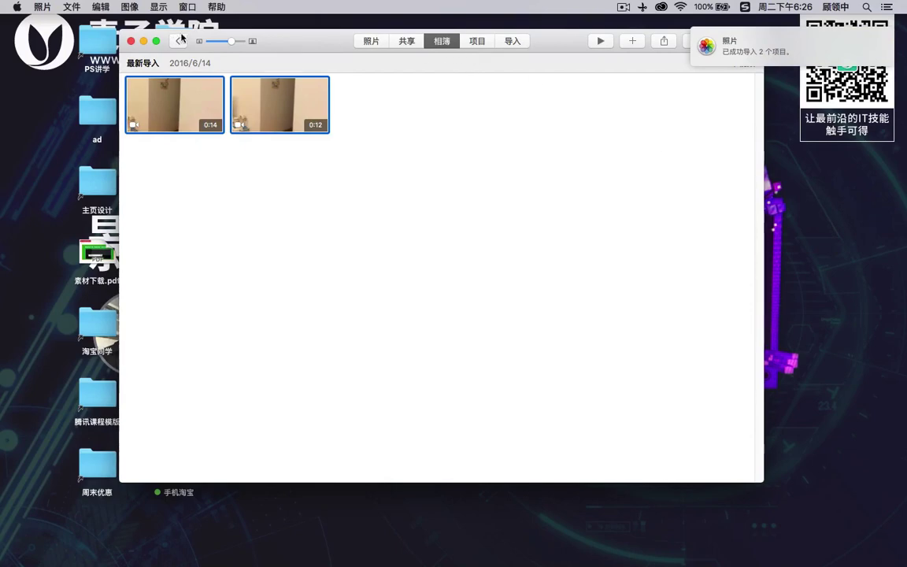
{"action": "left_click", "coordinate": [143, 43]}
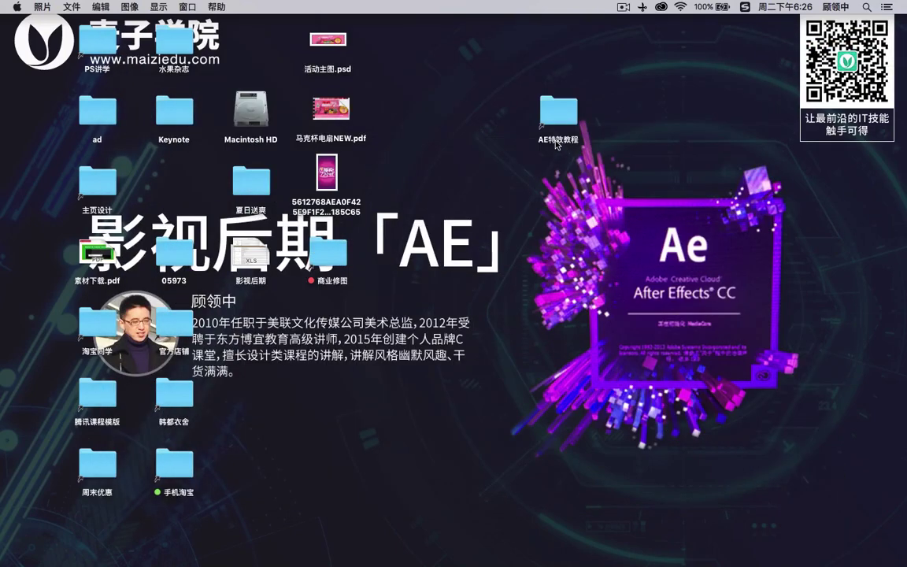
Open the 资料 folder inside the AE特效教程 folder on the desktop.
{"action": "left_click", "coordinate": [571, 116]}
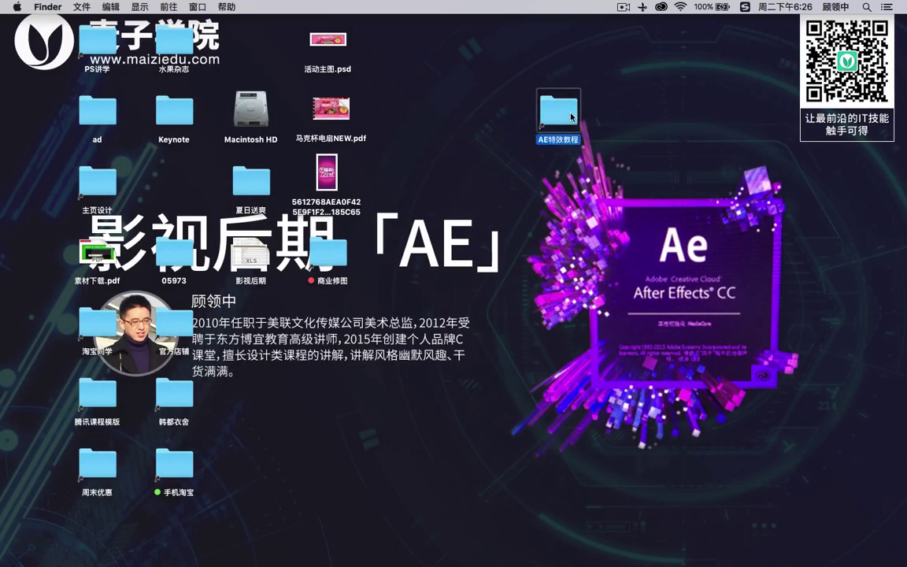
{"action": "double_click", "coordinate": [570, 116]}
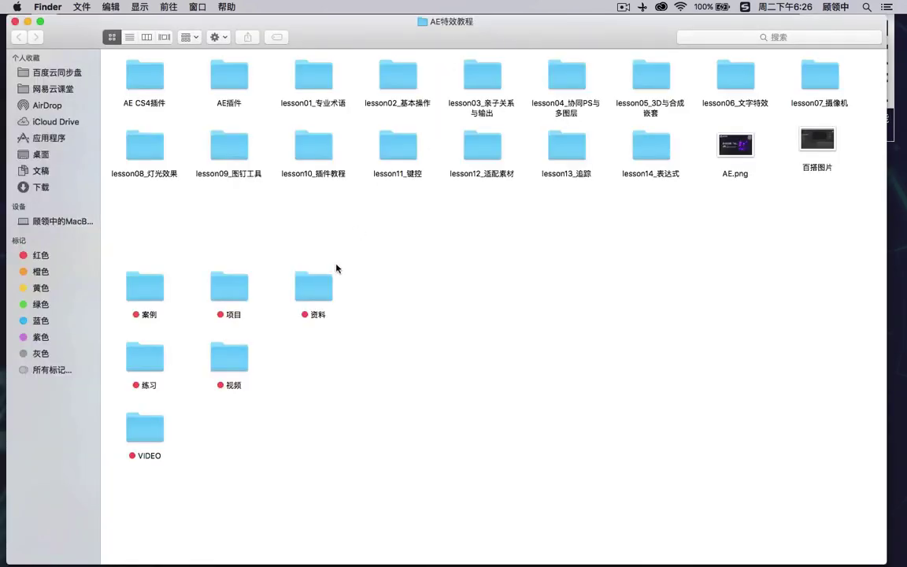
{"action": "double_click", "coordinate": [307, 283]}
{"action": "left_click_drag", "start_coordinate": [524, 43], "coordinate": [561, 43]}
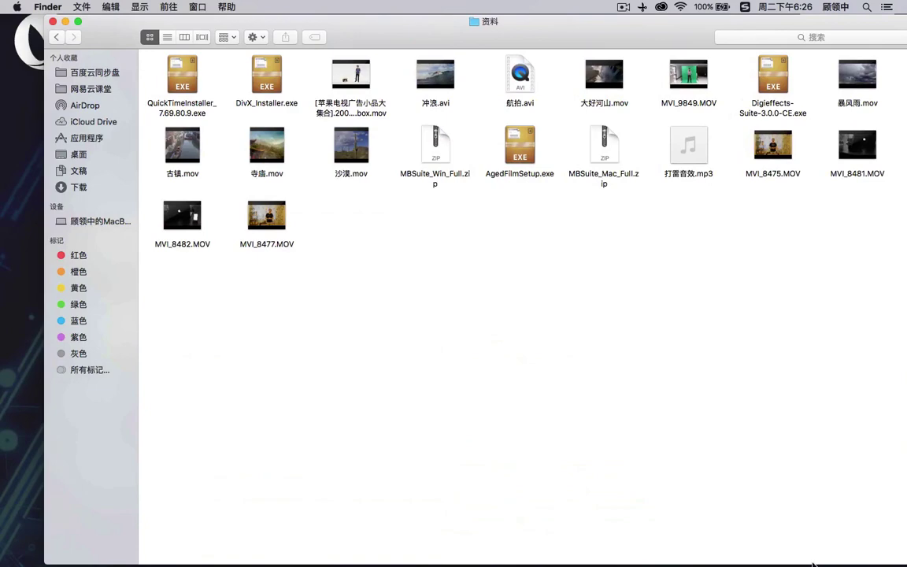
Bring Photos back beside the 资料 folder and copy the two selected videos into that folder.
{"action": "left_click", "coordinate": [844, 540]}
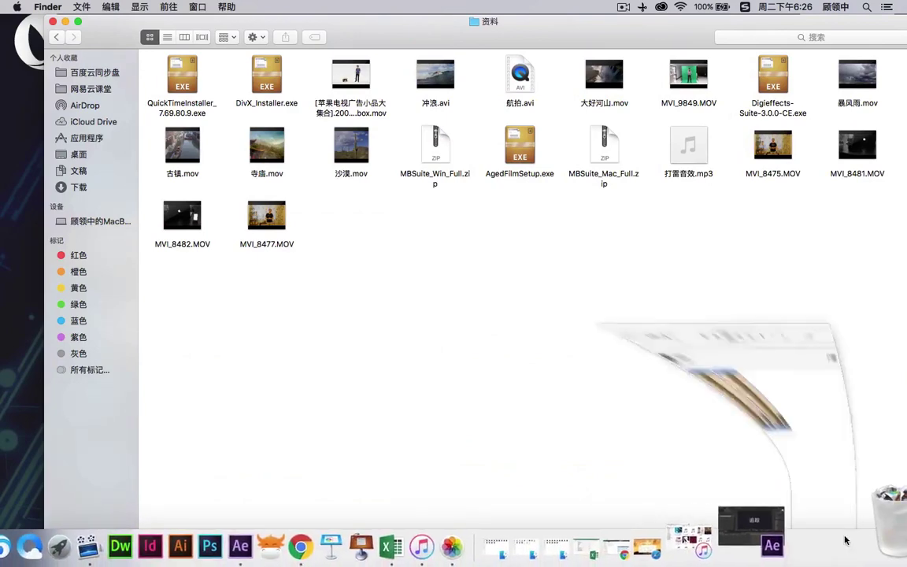
{"action": "left_click_drag", "start_coordinate": [287, 34], "coordinate": [672, 249]}
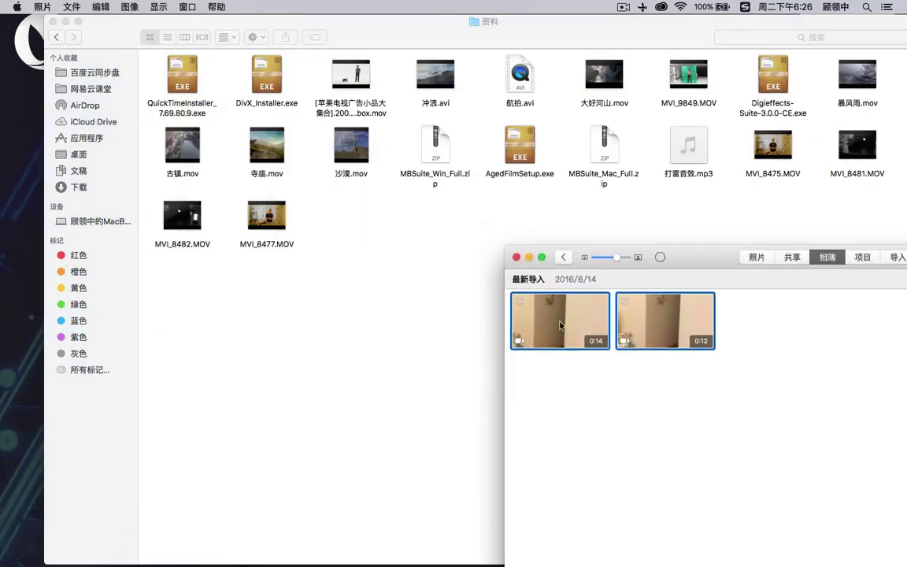
{"action": "left_click_drag", "start_coordinate": [563, 319], "coordinate": [391, 255]}
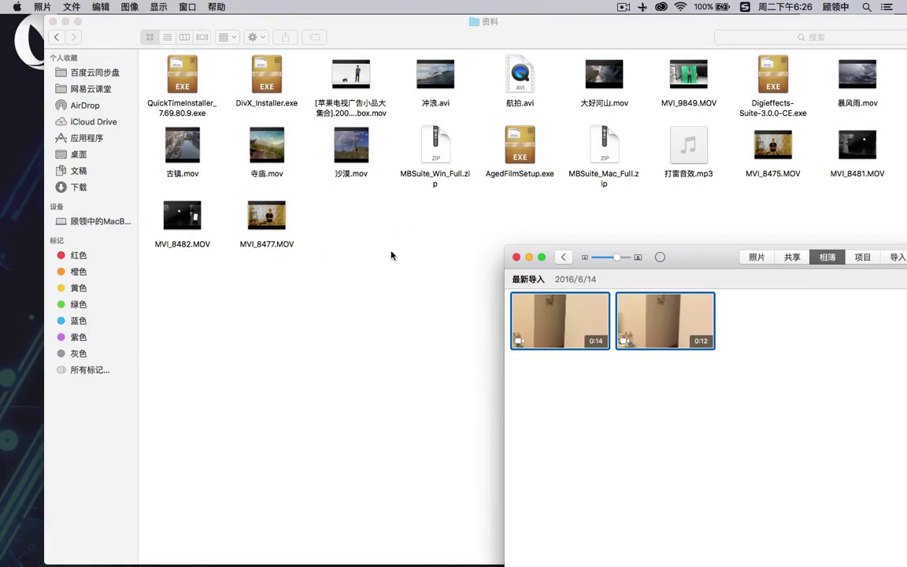
{"action": "left_click", "coordinate": [414, 319]}
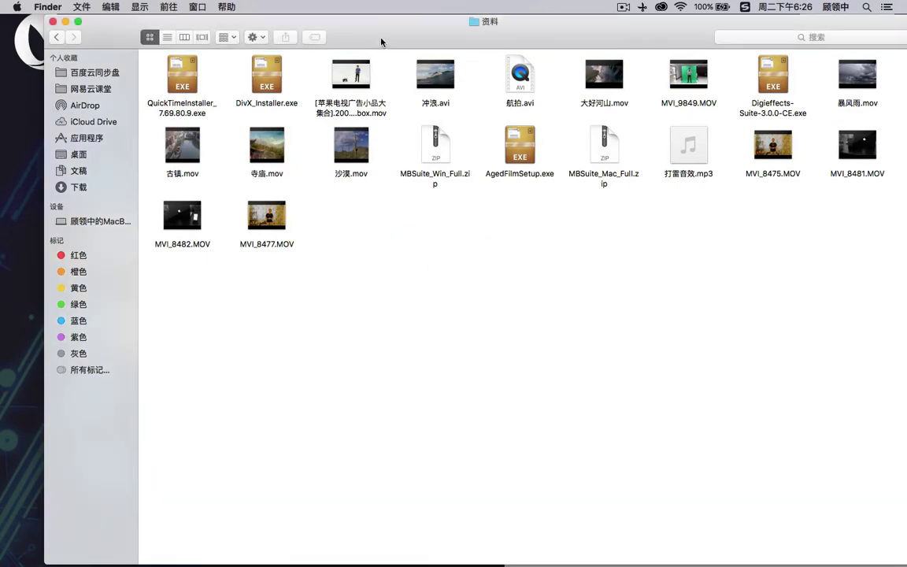
{"action": "left_click_drag", "start_coordinate": [381, 42], "coordinate": [215, 81]}
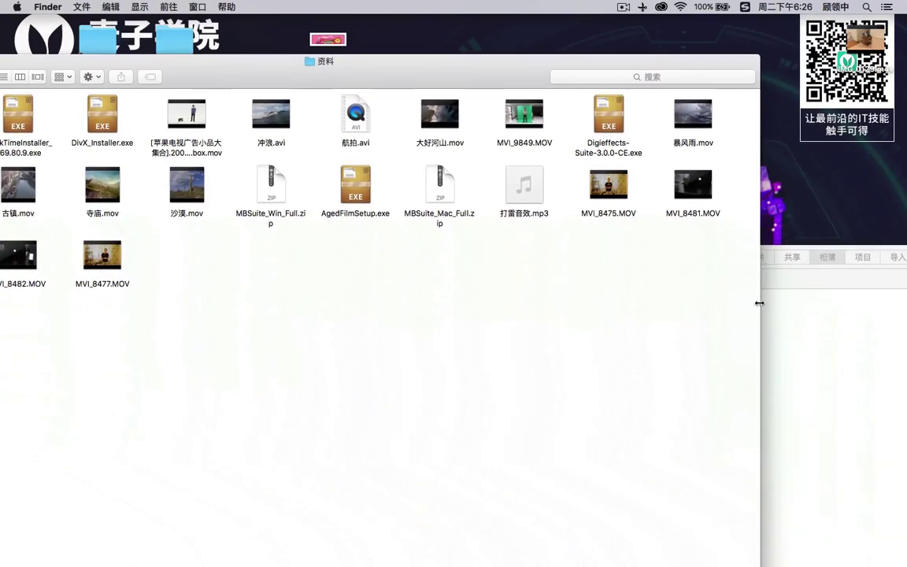
Let the running video export continue and minimize the Photos window.
{"action": "left_click", "coordinate": [787, 279]}
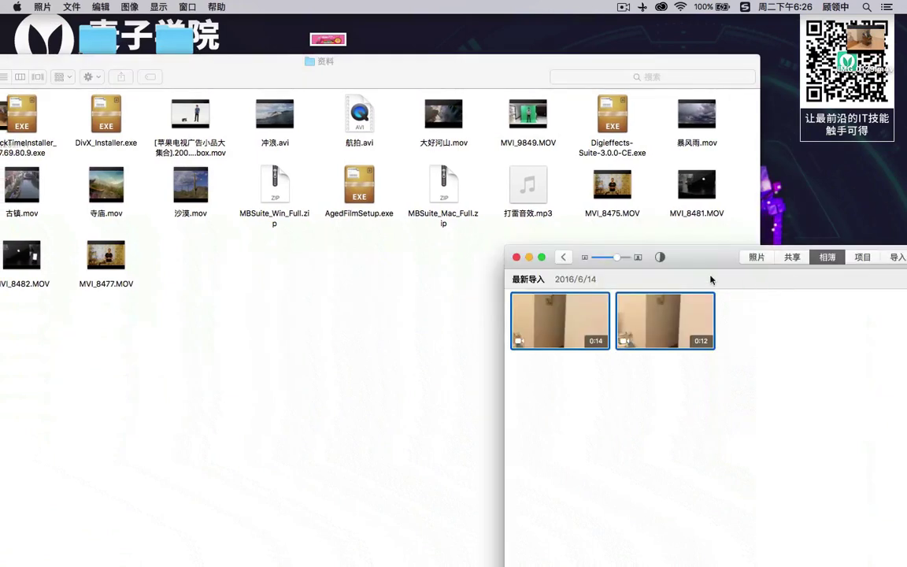
{"action": "left_click", "coordinate": [516, 257]}
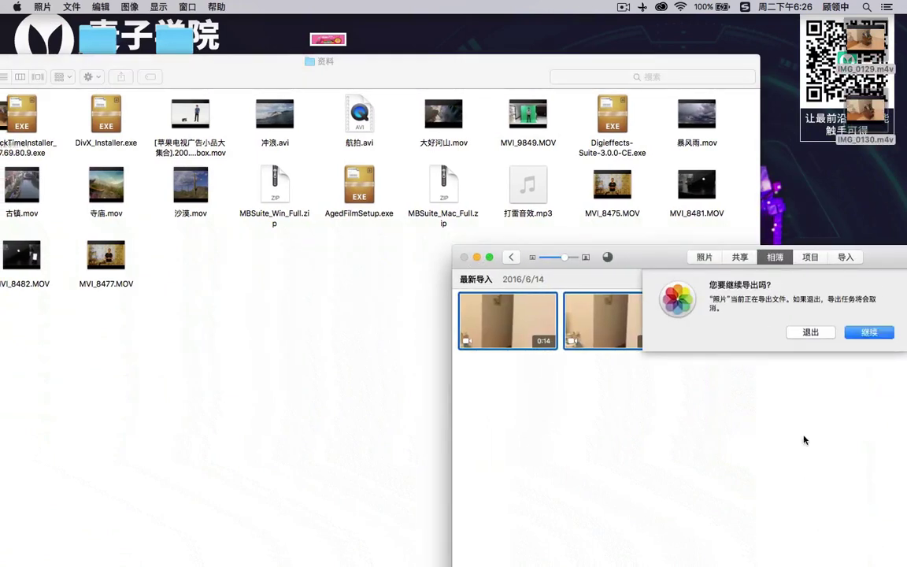
{"action": "left_click", "coordinate": [859, 332]}
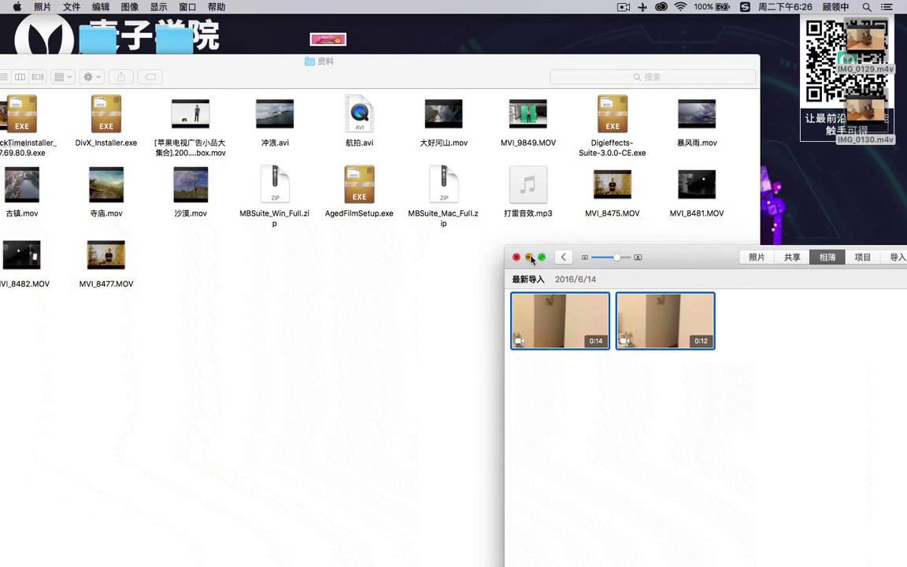
{"action": "left_click", "coordinate": [529, 257]}
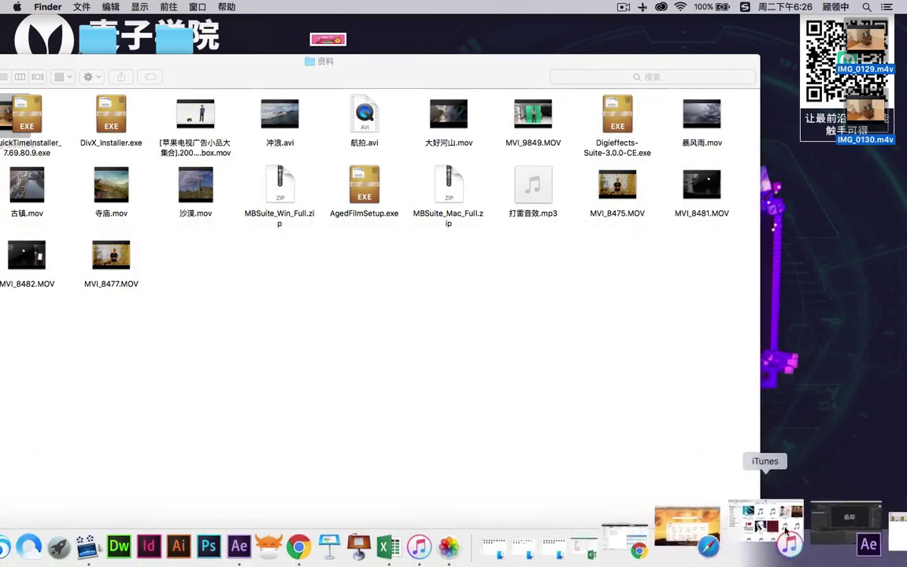
Switch to After Effects and import IMG_0129.m4v and IMG_0130.m4v from the desktop into the project.
{"action": "left_click", "coordinate": [803, 535]}
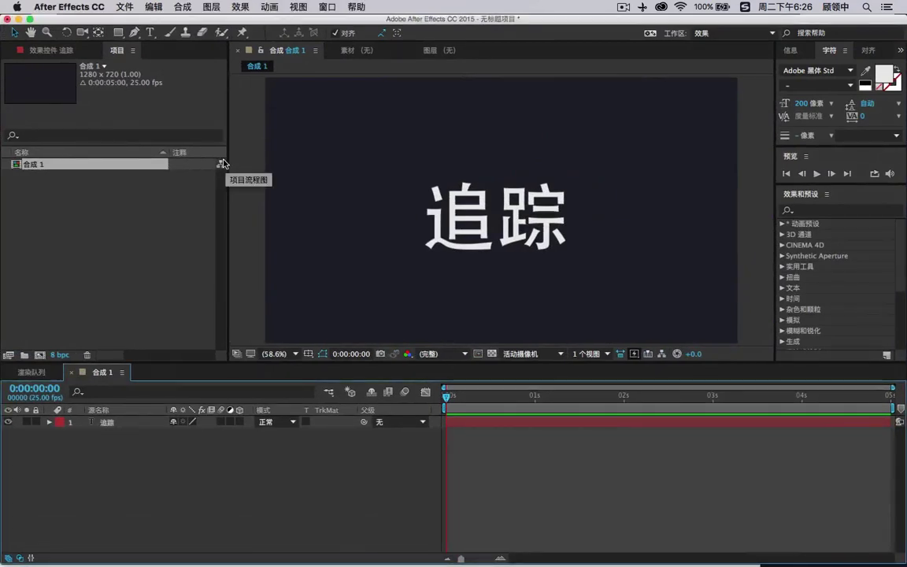
{"action": "left_click", "coordinate": [107, 264]}
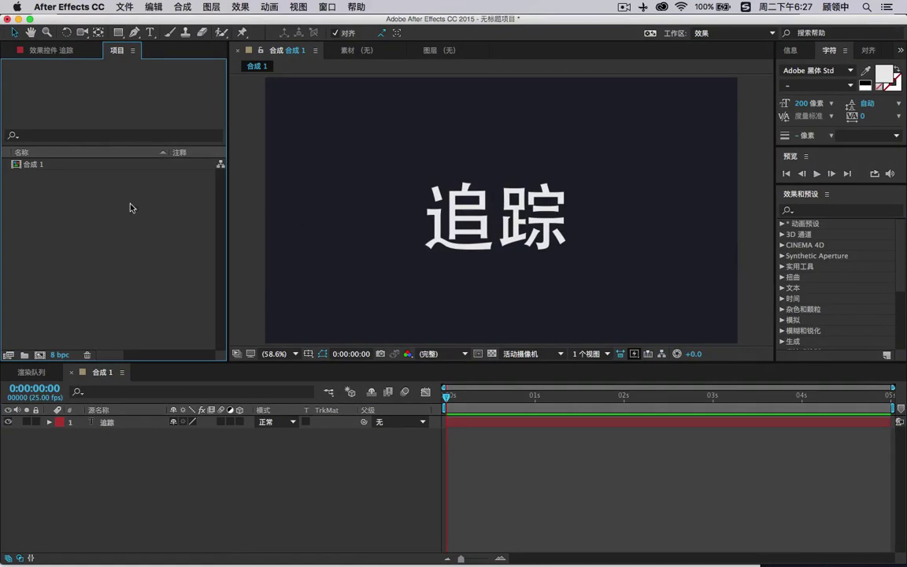
{"action": "double_click", "coordinate": [91, 204]}
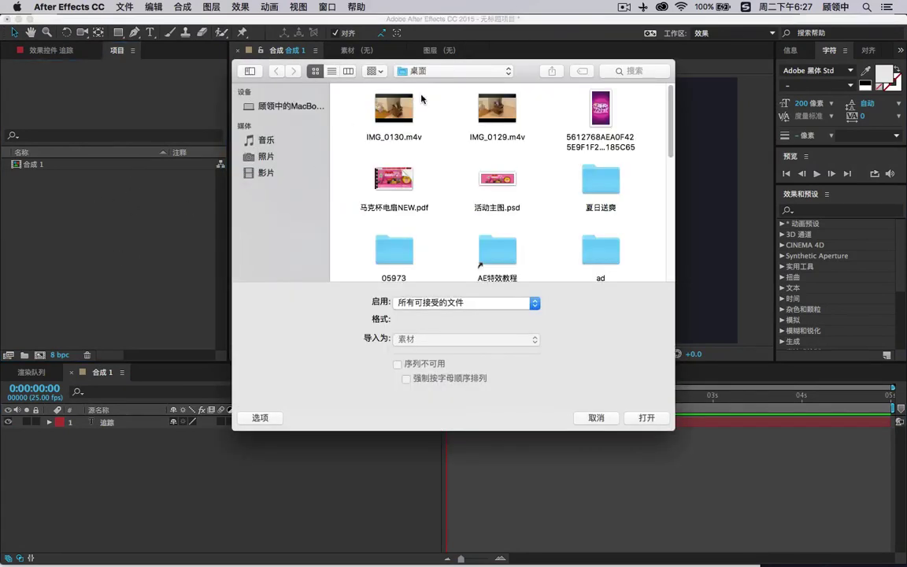
{"action": "left_click_drag", "start_coordinate": [541, 116], "coordinate": [339, 103]}
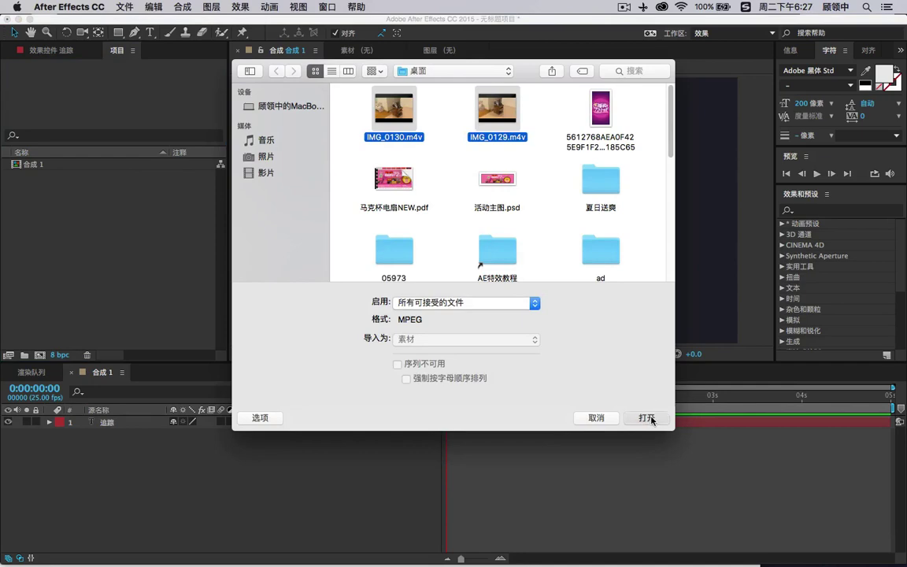
{"action": "left_click", "coordinate": [647, 418]}
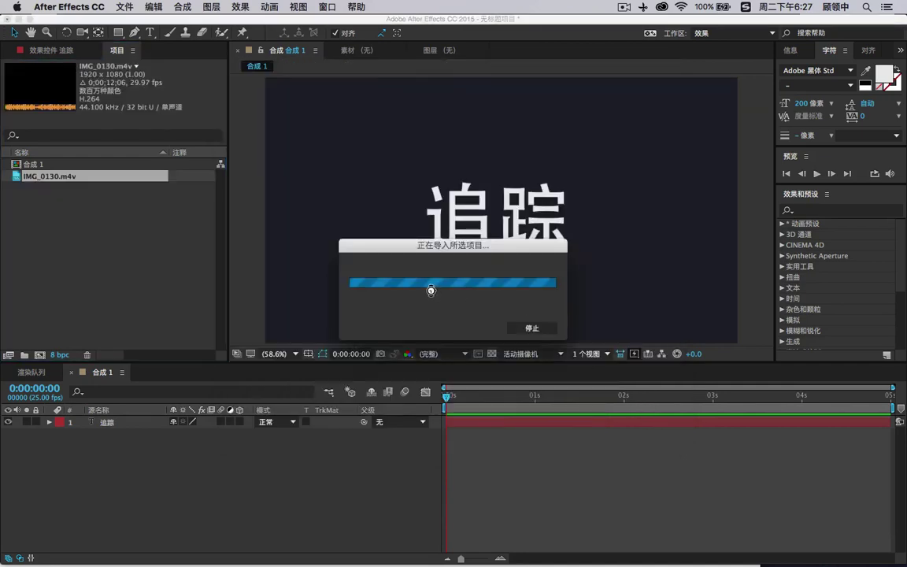
{"action": "double_click", "coordinate": [136, 244]}
{"action": "left_click", "coordinate": [570, 417]}
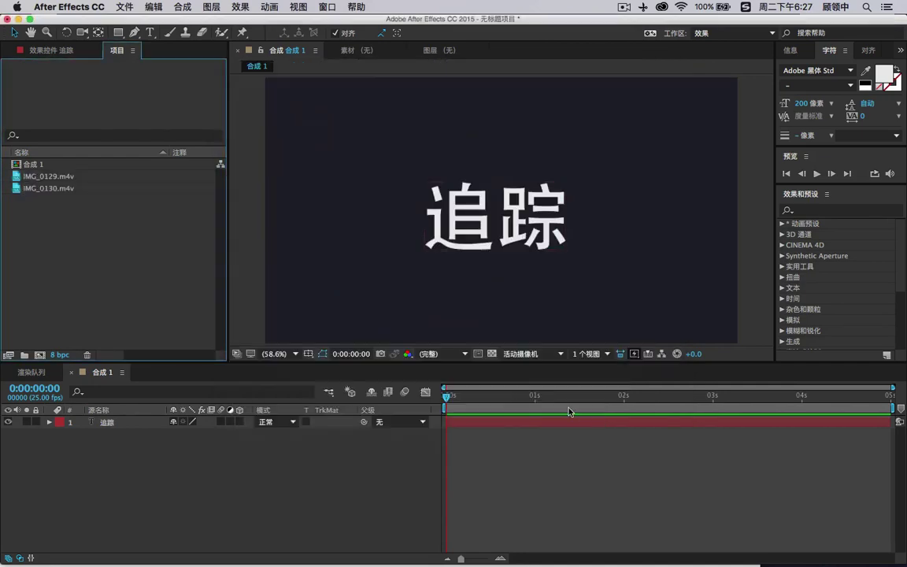
Play the IMG_0130.m4v footage in its own viewer and move to the frame at 0;00;07;26.
{"action": "left_click", "coordinate": [63, 178]}
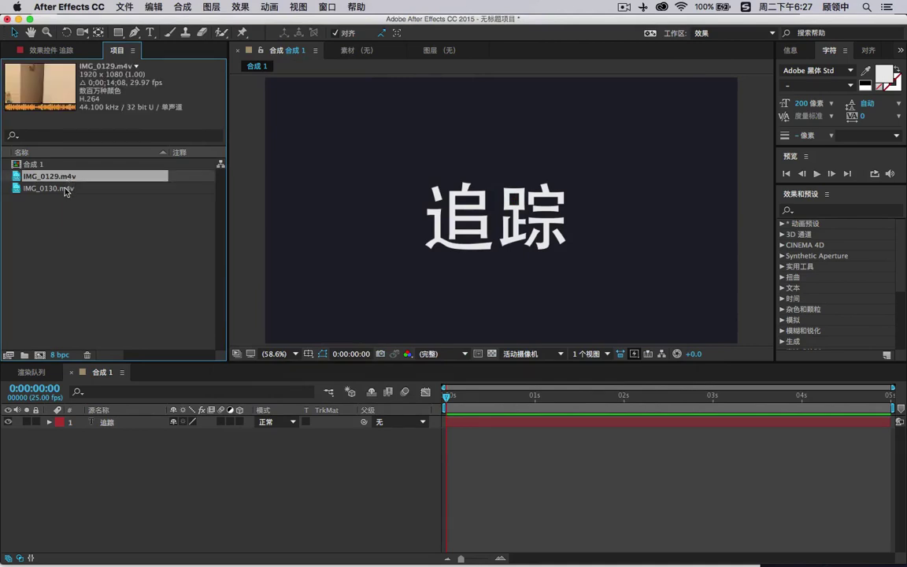
{"action": "left_click", "coordinate": [69, 188]}
{"action": "double_click", "coordinate": [102, 190]}
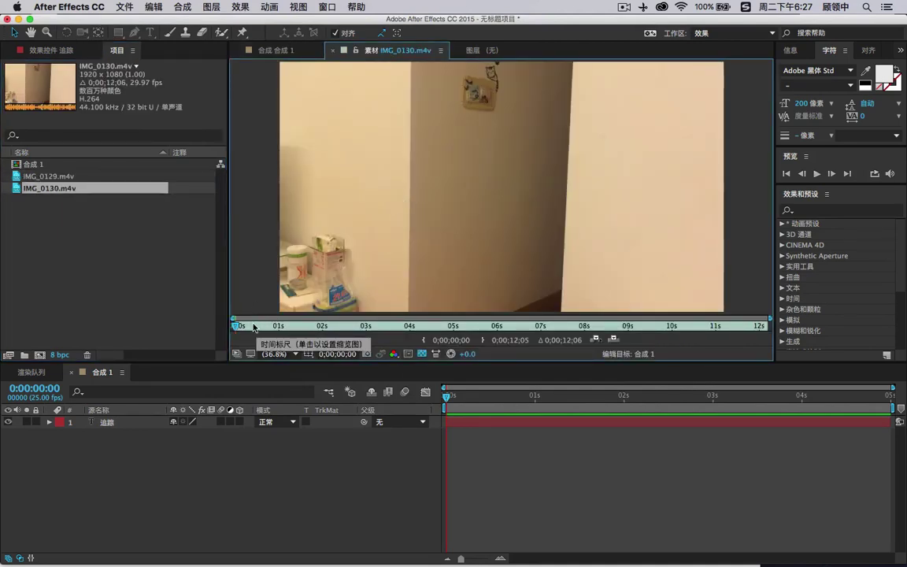
{"action": "key", "text": "XF86AudioMute"}
{"action": "key", "text": "space"}
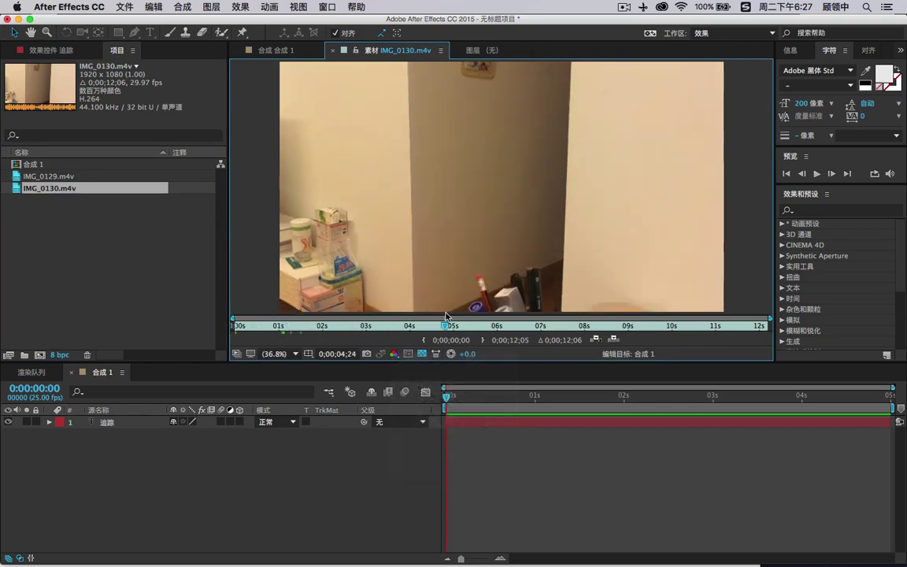
{"action": "key", "text": "space"}
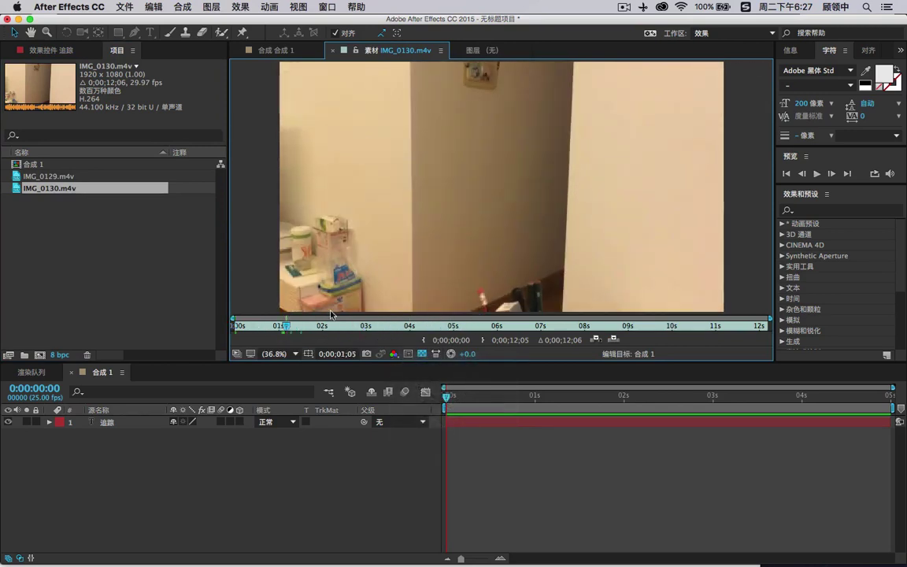
{"action": "key", "text": "space"}
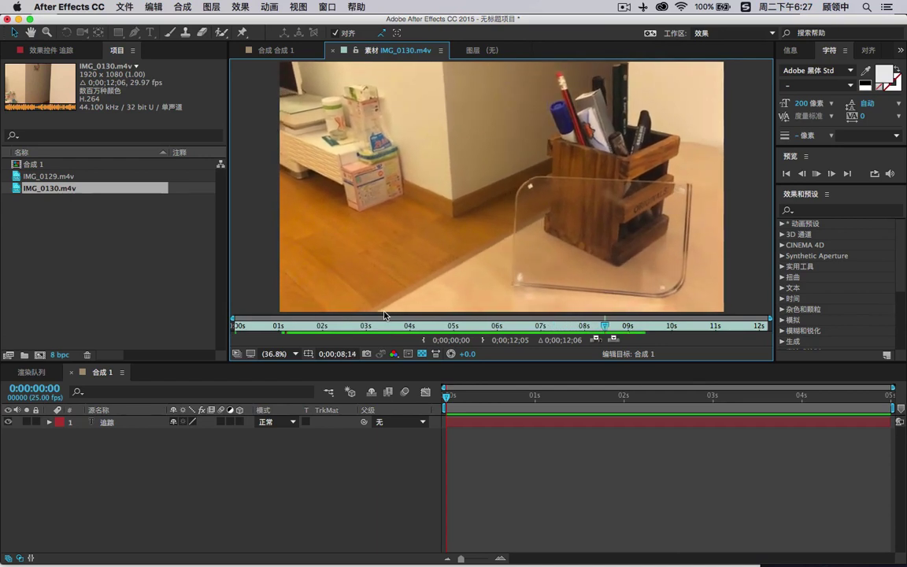
{"action": "left_click", "coordinate": [579, 327]}
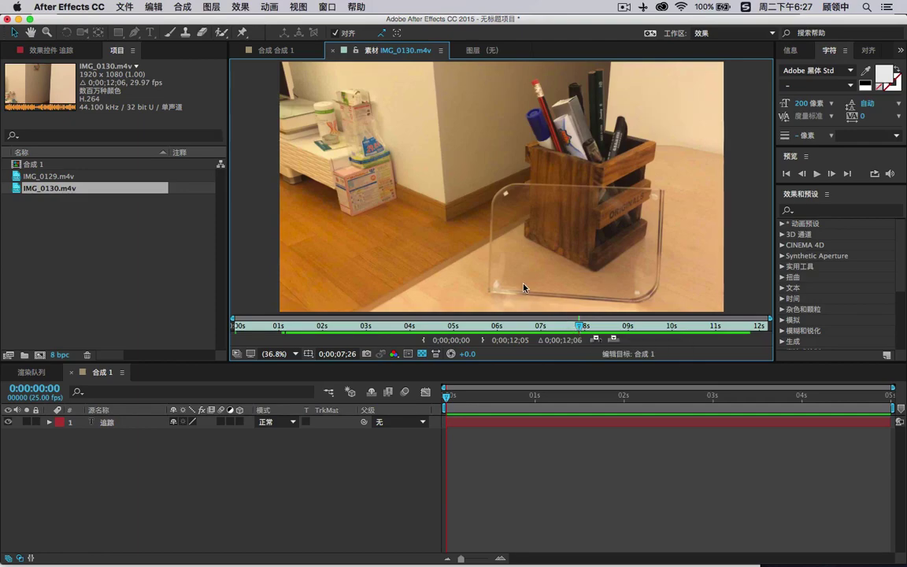
{"action": "key", "text": "ctrl+super+a"}
{"action": "mouse_move", "coordinate": [491, 184]}
{"action": "left_mouse_down"}
{"action": "mouse_move", "coordinate": [517, 209]}
{"action": "mouse_move", "coordinate": [660, 204]}
{"action": "mouse_move", "coordinate": [643, 299]}
{"action": "mouse_move", "coordinate": [501, 291]}
{"action": "left_mouse_up"}
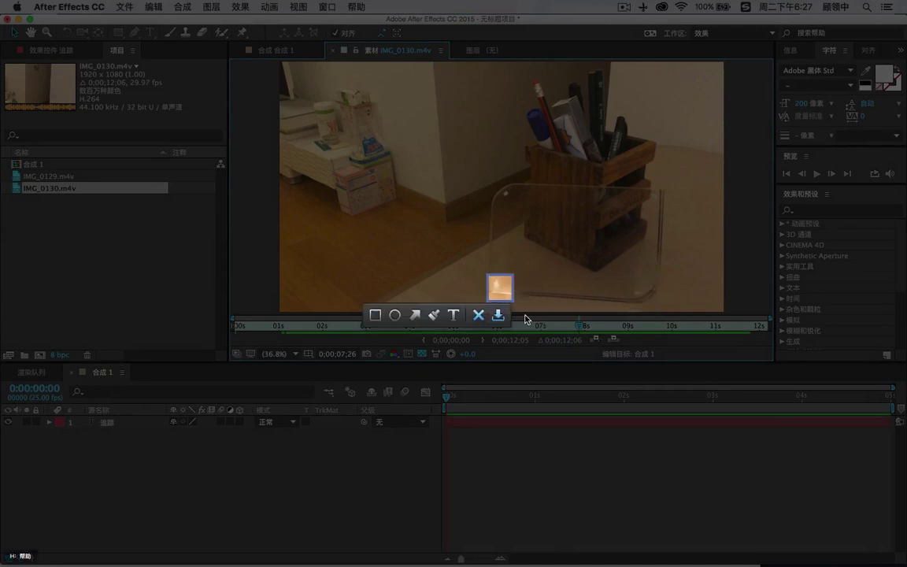
{"action": "left_click", "coordinate": [477, 315]}
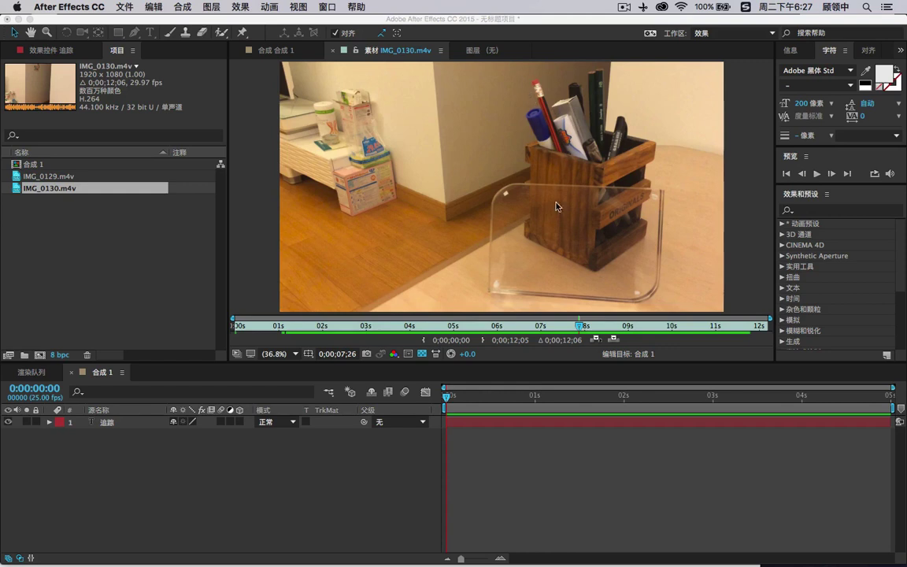
{"action": "left_click", "coordinate": [488, 329]}
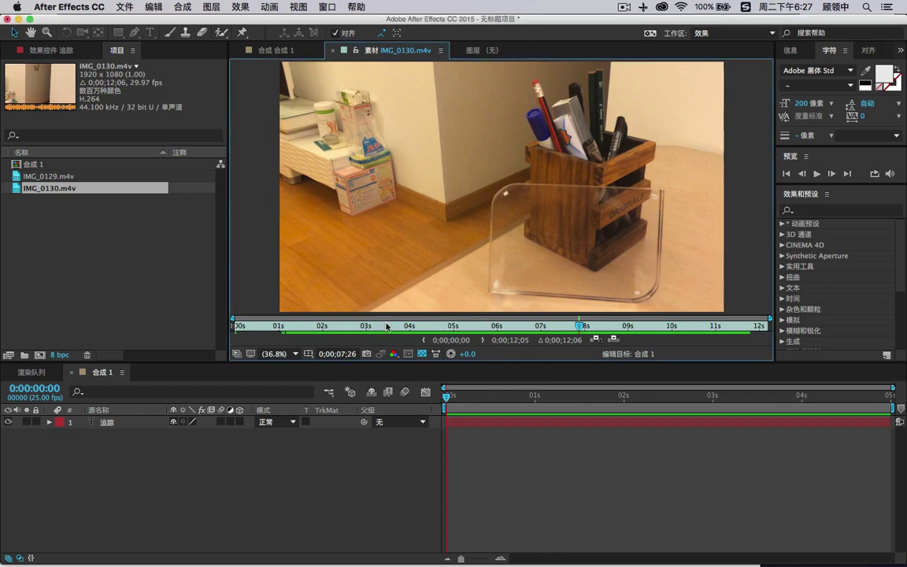
Create a composition from the IMG_0130.m4v footage, preview it, and move to the frame at 0;00;00;25.
{"action": "left_click_drag", "start_coordinate": [386, 327], "coordinate": [508, 332]}
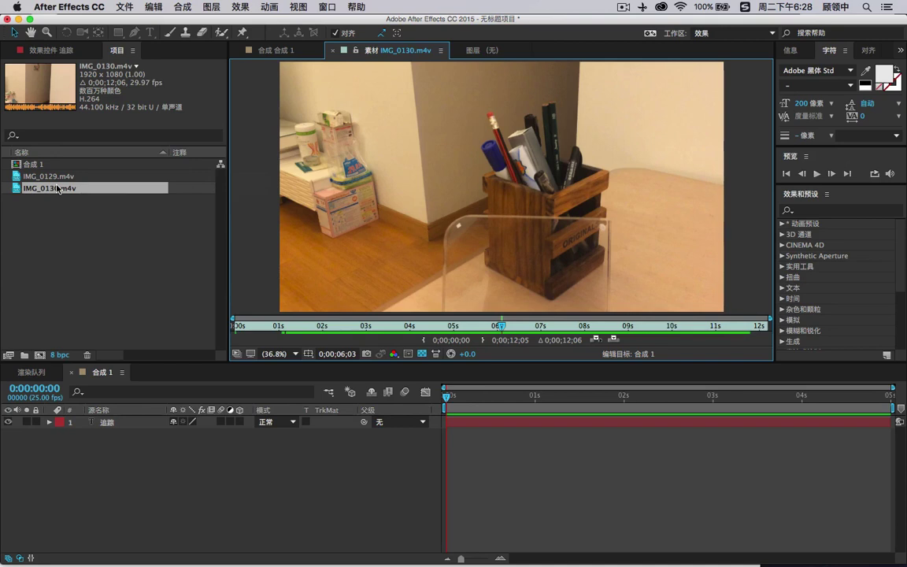
{"action": "left_click_drag", "start_coordinate": [60, 189], "coordinate": [41, 356]}
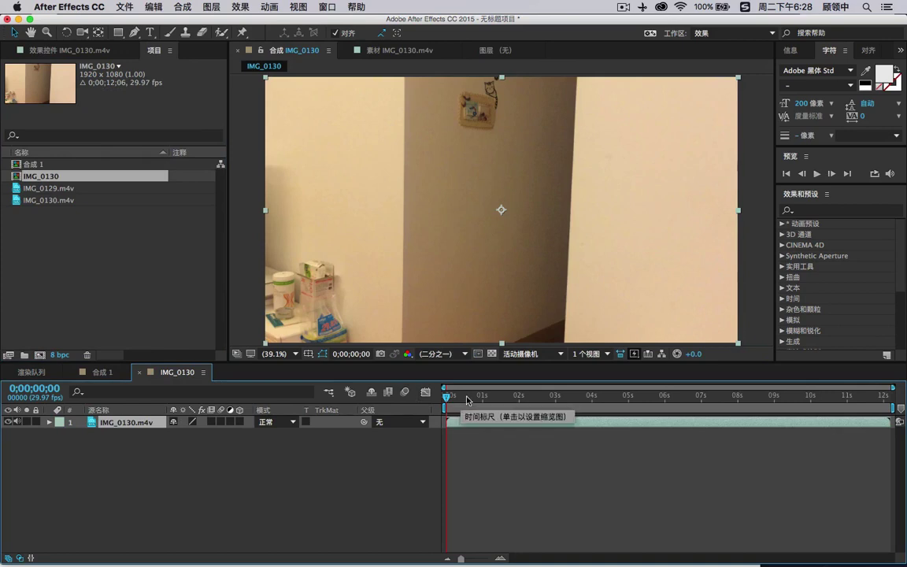
{"action": "mouse_move", "coordinate": [472, 400]}
{"action": "left_mouse_down"}
{"action": "mouse_move", "coordinate": [581, 398]}
{"action": "mouse_move", "coordinate": [479, 398]}
{"action": "left_mouse_up"}
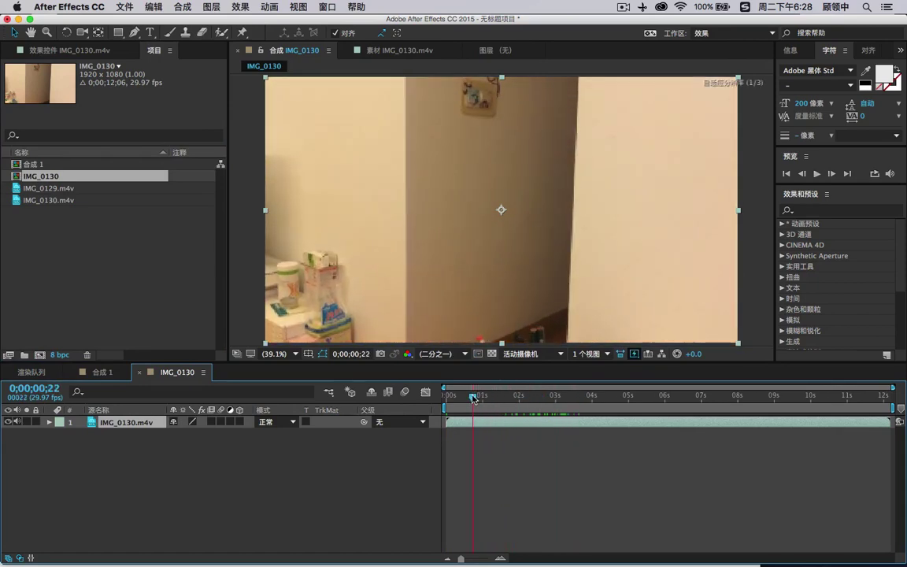
{"action": "key", "text": "space"}
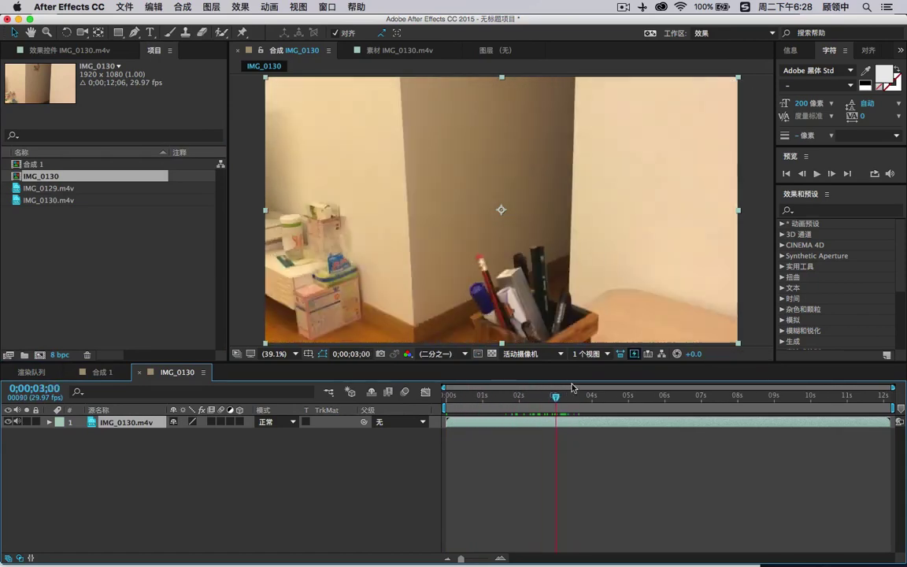
{"action": "left_click", "coordinate": [472, 396]}
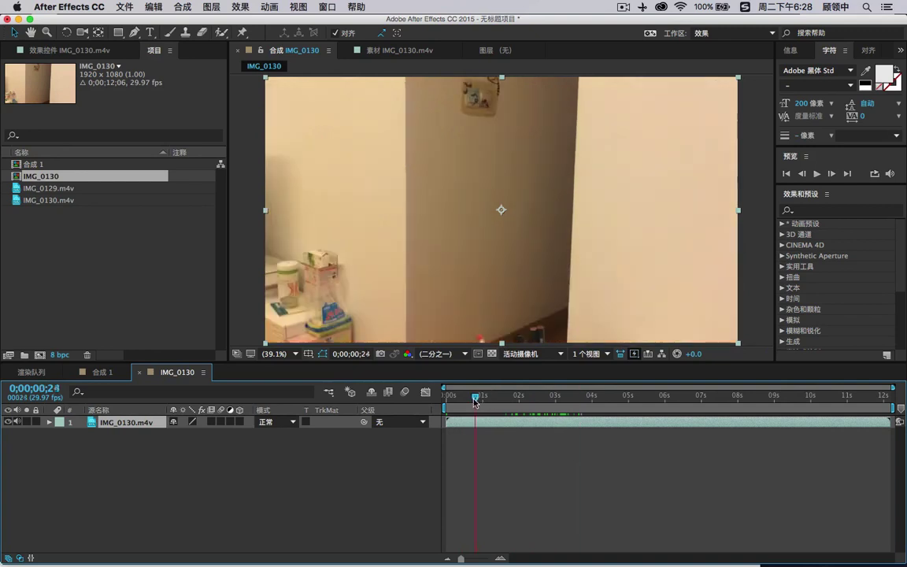
{"action": "left_click_drag", "start_coordinate": [471, 399], "coordinate": [477, 401]}
Start motion tracking on the IMG_0130.m4v layer and fit the track point's inner and outer regions around the red pencil tip.
{"action": "left_click", "coordinate": [329, 8]}
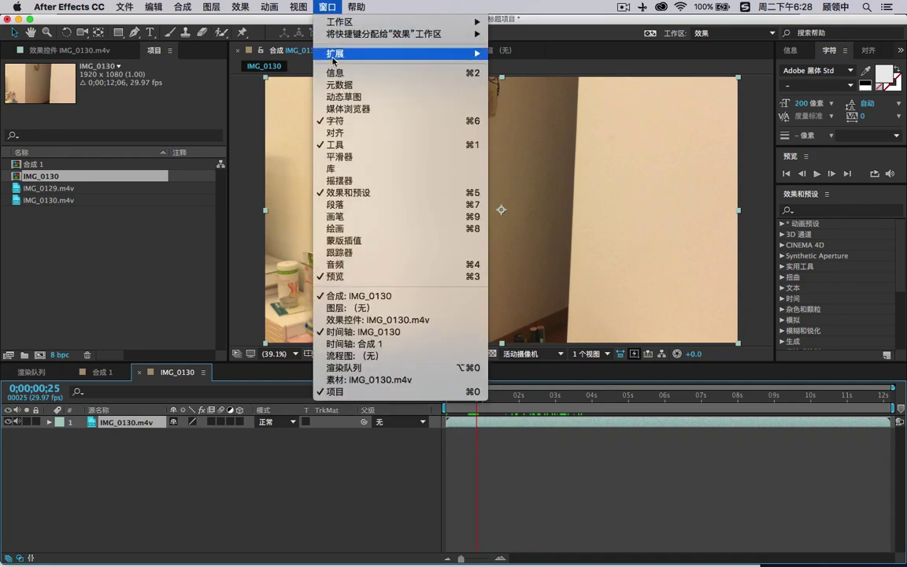
{"action": "left_click", "coordinate": [384, 253]}
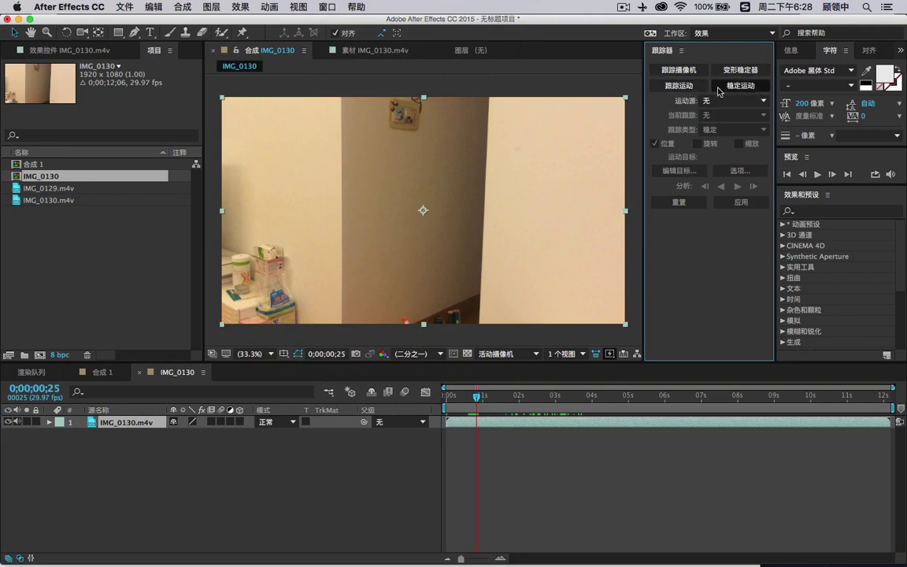
{"action": "left_click", "coordinate": [680, 87]}
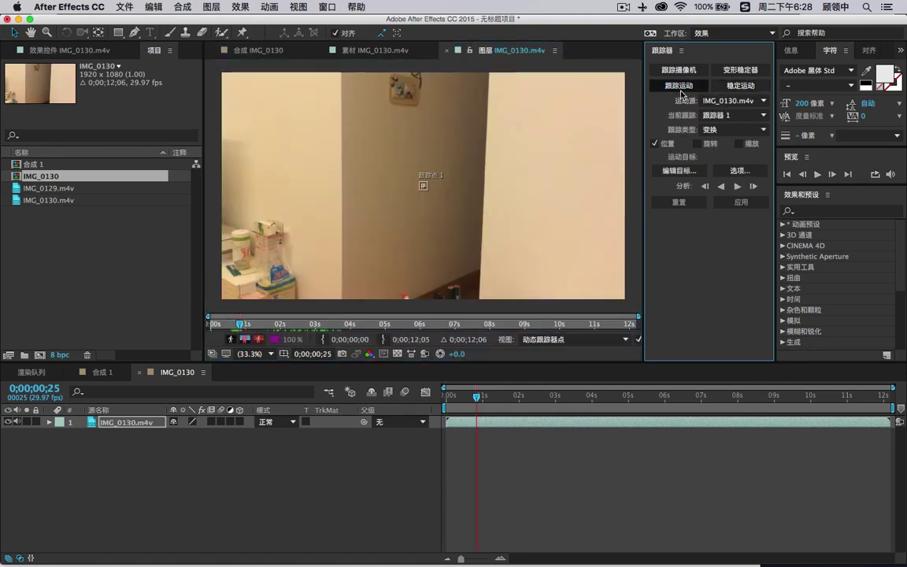
{"action": "left_click", "coordinate": [424, 188]}
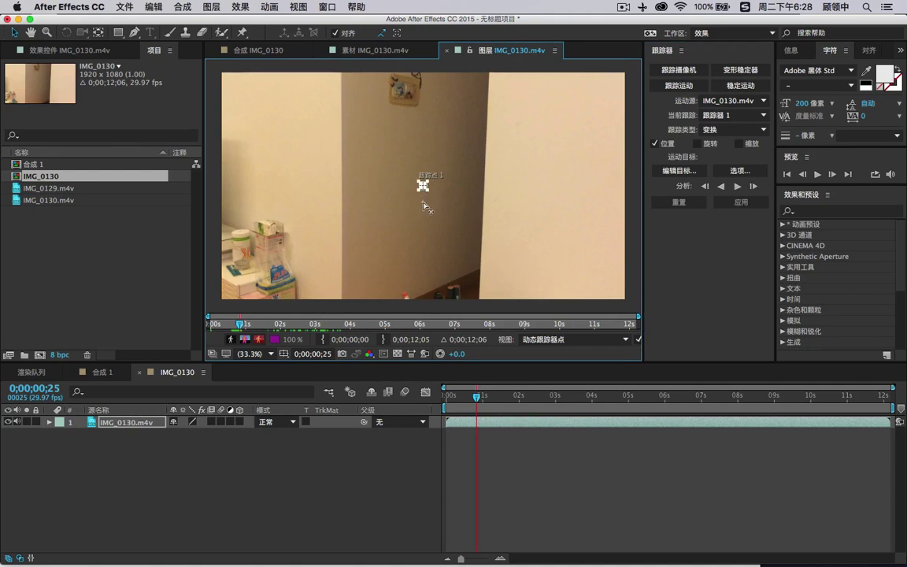
{"action": "left_click_drag", "start_coordinate": [438, 182], "coordinate": [417, 299]}
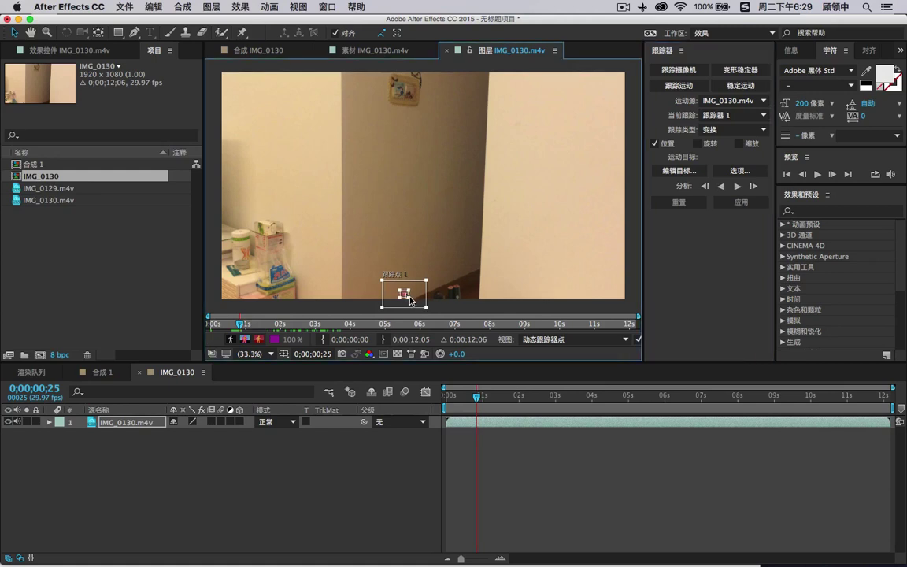
{"action": "mouse_move", "coordinate": [410, 301]}
{"action": "left_mouse_down"}
{"action": "mouse_move", "coordinate": [419, 279]}
{"action": "mouse_move", "coordinate": [416, 288]}
{"action": "left_mouse_up"}
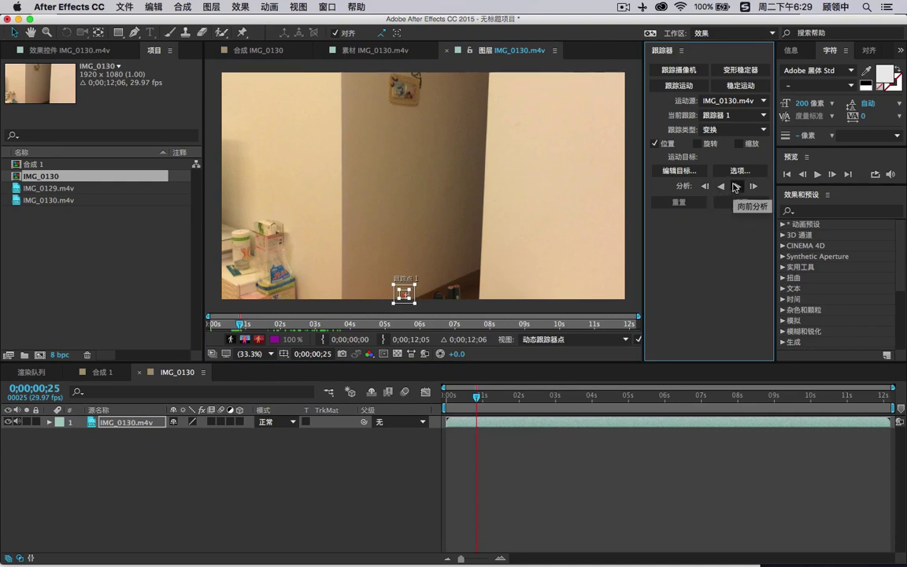
{"action": "left_click", "coordinate": [696, 144]}
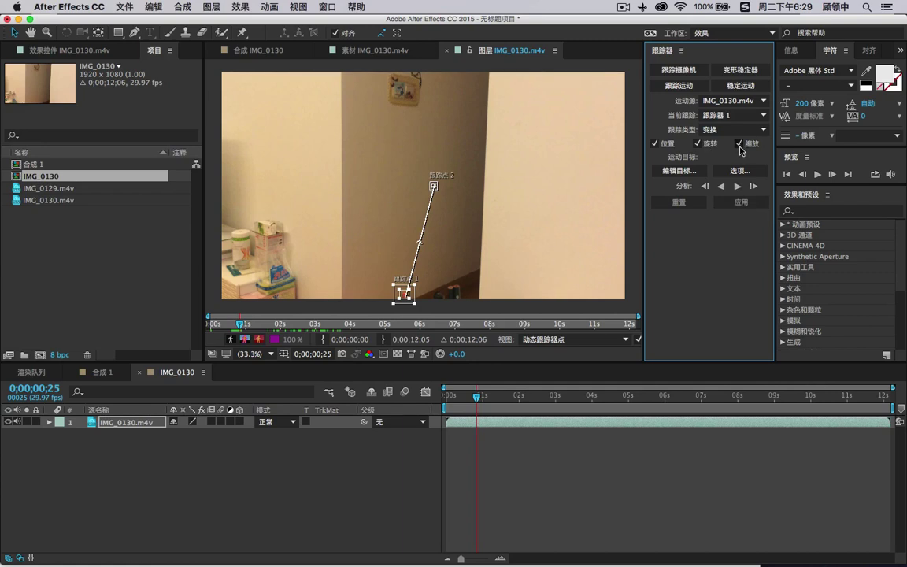
{"action": "left_click", "coordinate": [434, 186]}
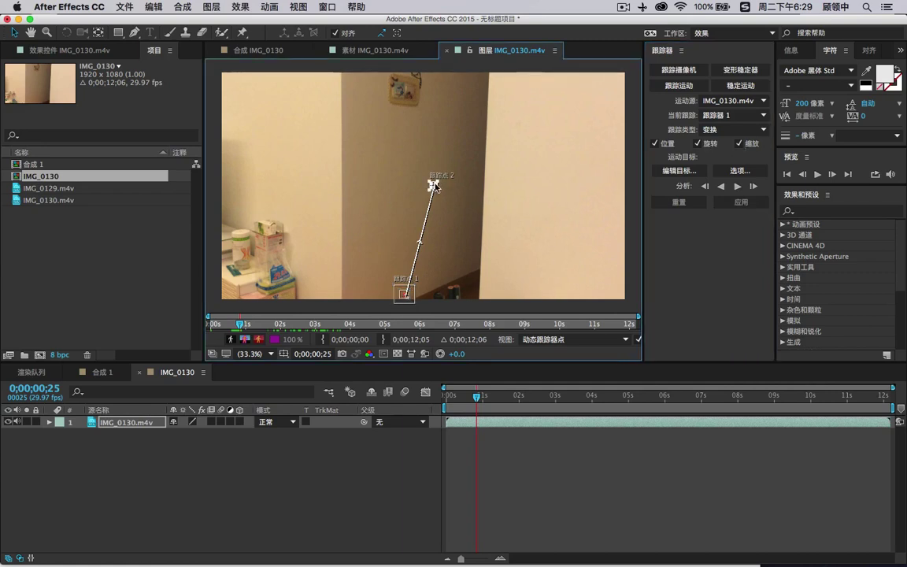
{"action": "key", "text": "ctrl+z"}
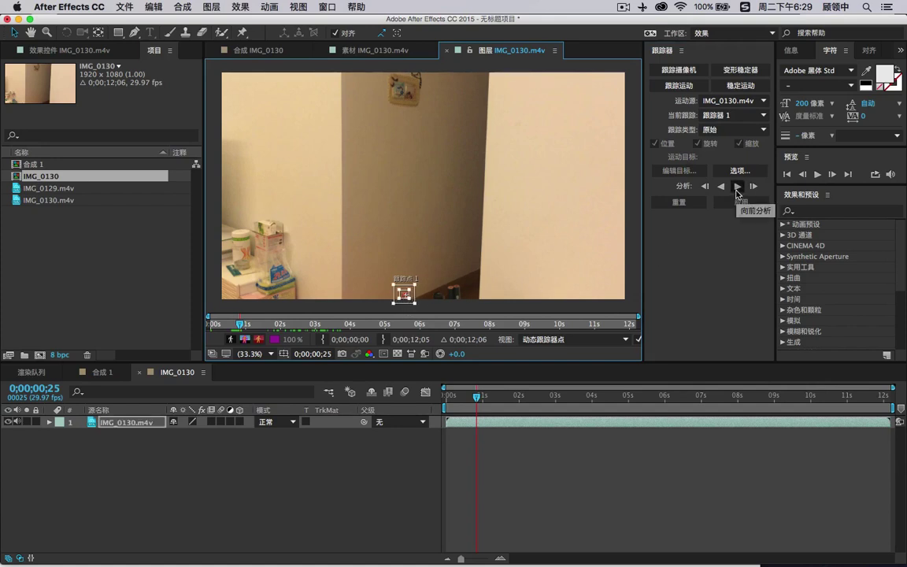
Analyze the pencil-tip track point forward through the footage and stop the analysis at 0;00;11;08.
{"action": "left_click", "coordinate": [736, 189]}
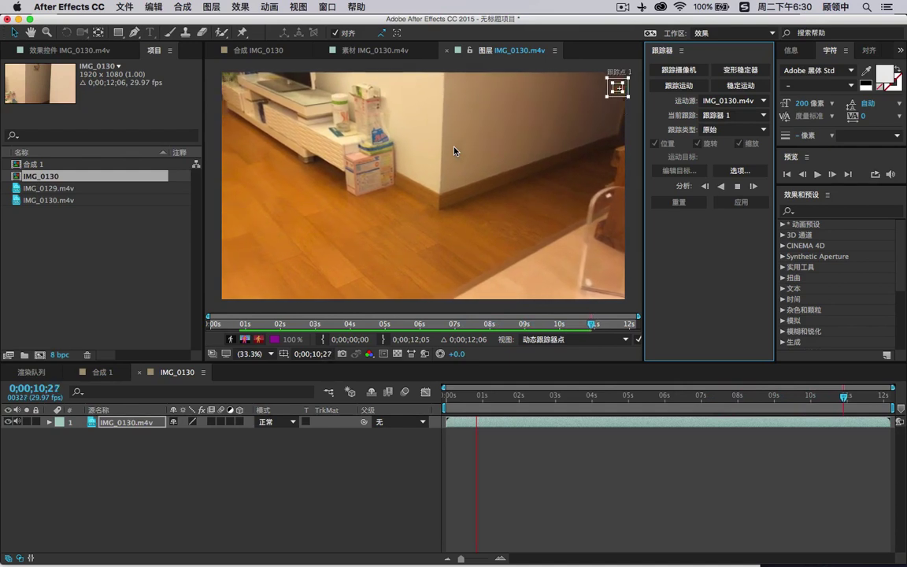
{"action": "left_click", "coordinate": [469, 210]}
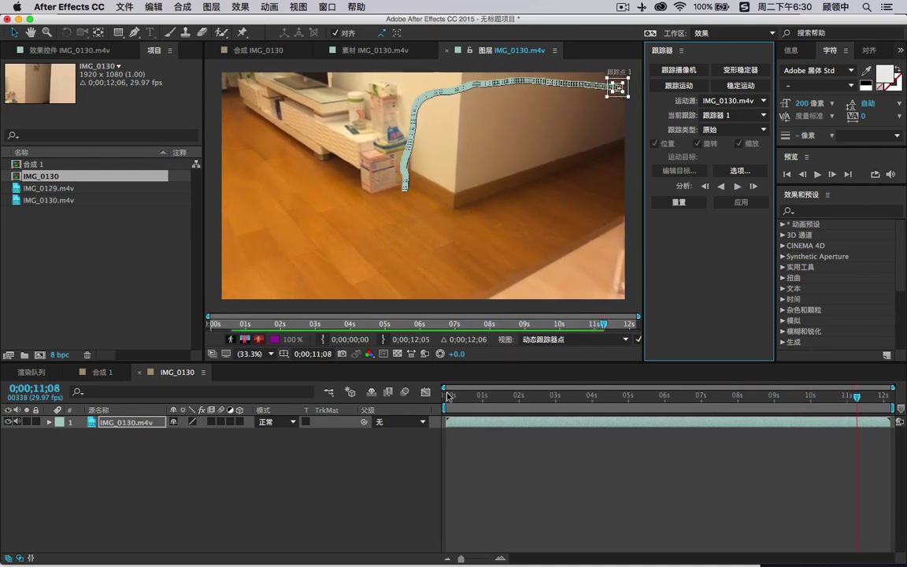
Reveal the IMG_0130.m4v layer's tracking keyframes and return to the frame at 0;00;00;24.
{"action": "left_click", "coordinate": [144, 423]}
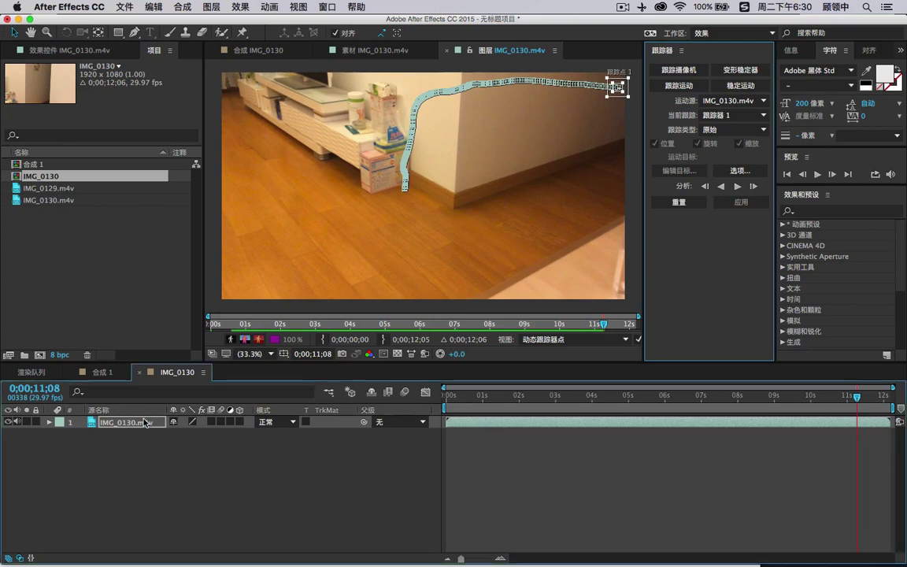
{"action": "key", "text": "u"}
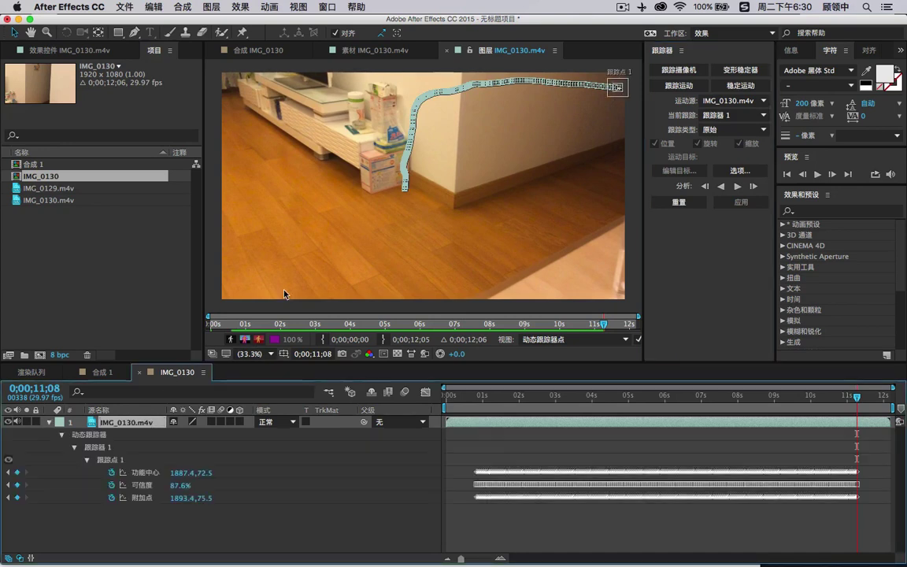
{"action": "left_click", "coordinate": [472, 410]}
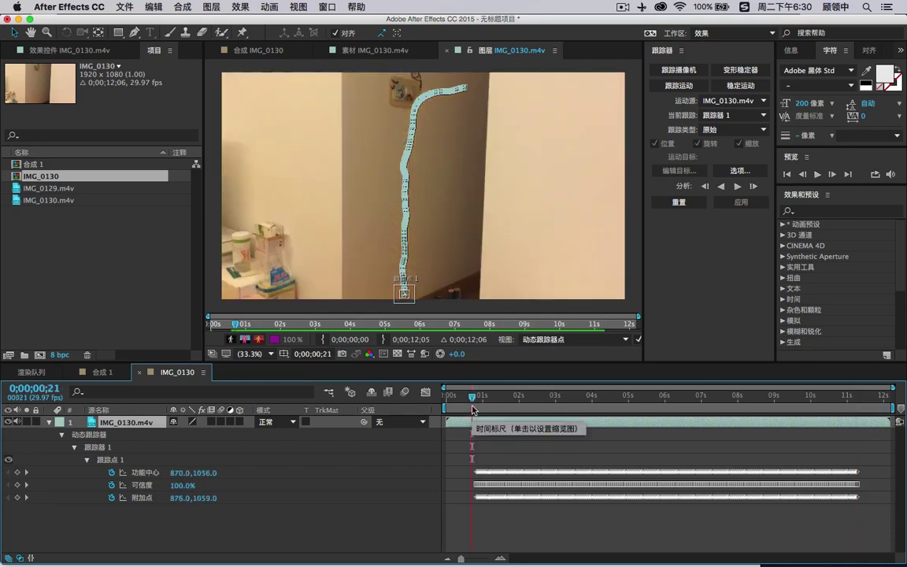
{"action": "mouse_move", "coordinate": [473, 405]}
{"action": "left_mouse_down"}
{"action": "mouse_move", "coordinate": [712, 396]}
{"action": "mouse_move", "coordinate": [478, 414]}
{"action": "mouse_move", "coordinate": [471, 404]}
{"action": "left_mouse_up"}
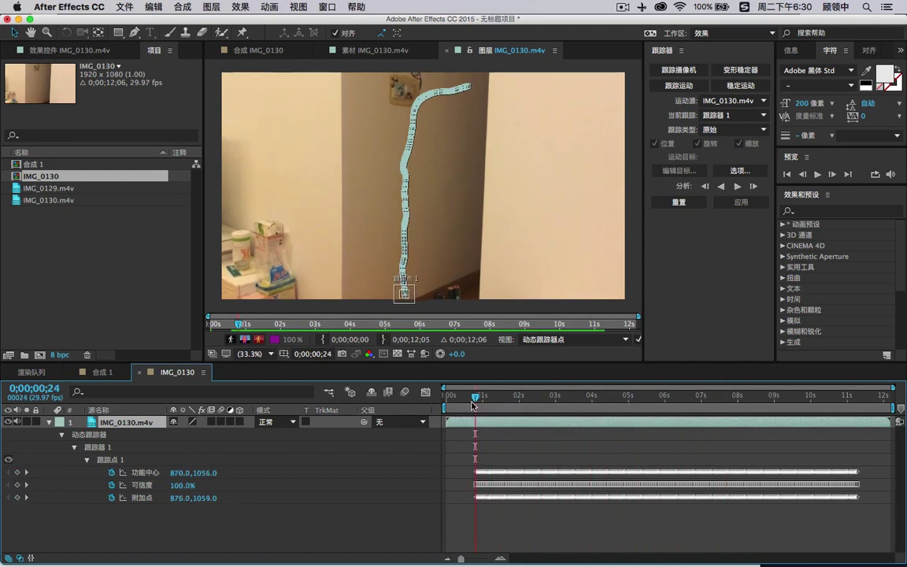
Import 火焰.mov and 科技感.mov from the 资料 folder inside AE特效教程 into the project.
{"action": "left_click", "coordinate": [119, 287]}
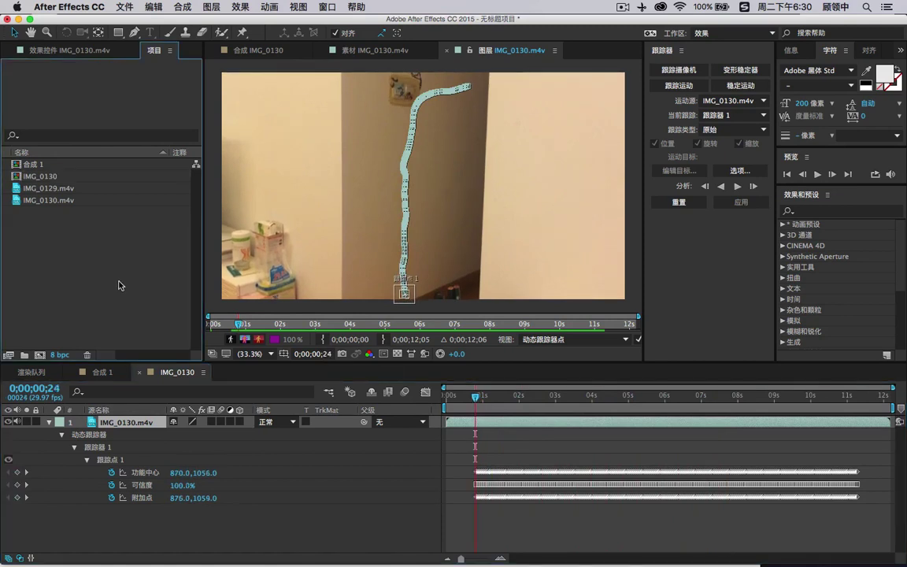
{"action": "key", "text": "super+i"}
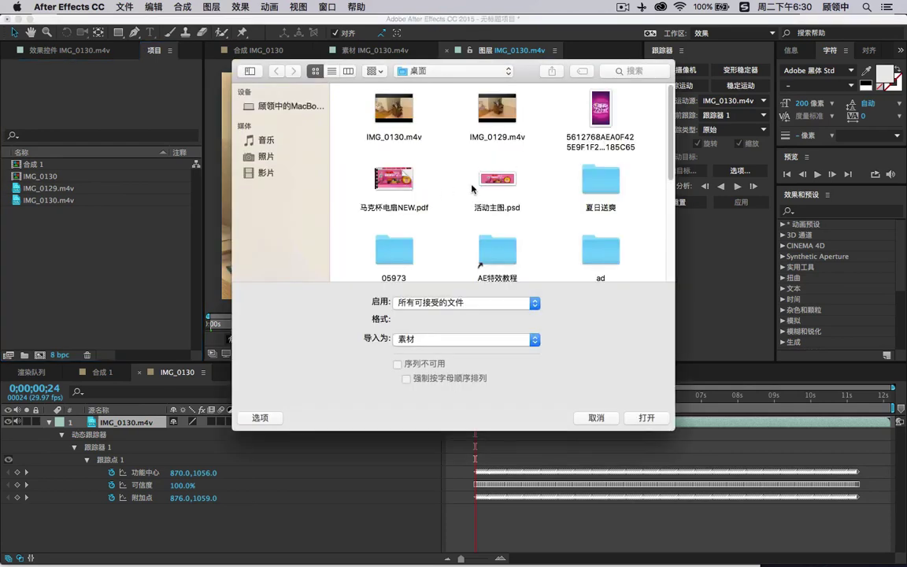
{"action": "scroll", "coordinate": [403, 241], "scroll_direction": "down", "scroll_amount": 5}
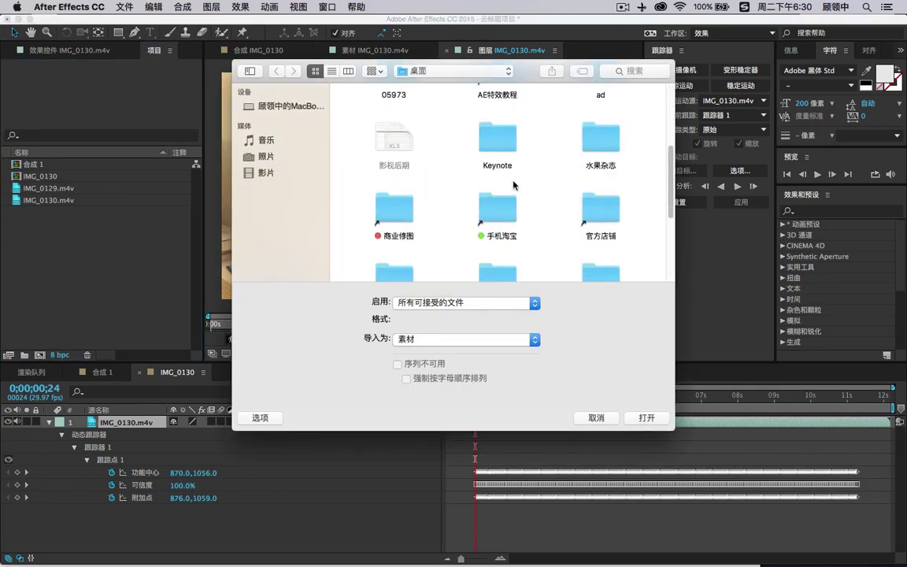
{"action": "scroll", "coordinate": [513, 184], "scroll_direction": "up", "scroll_amount": 5}
{"action": "double_click", "coordinate": [497, 250]}
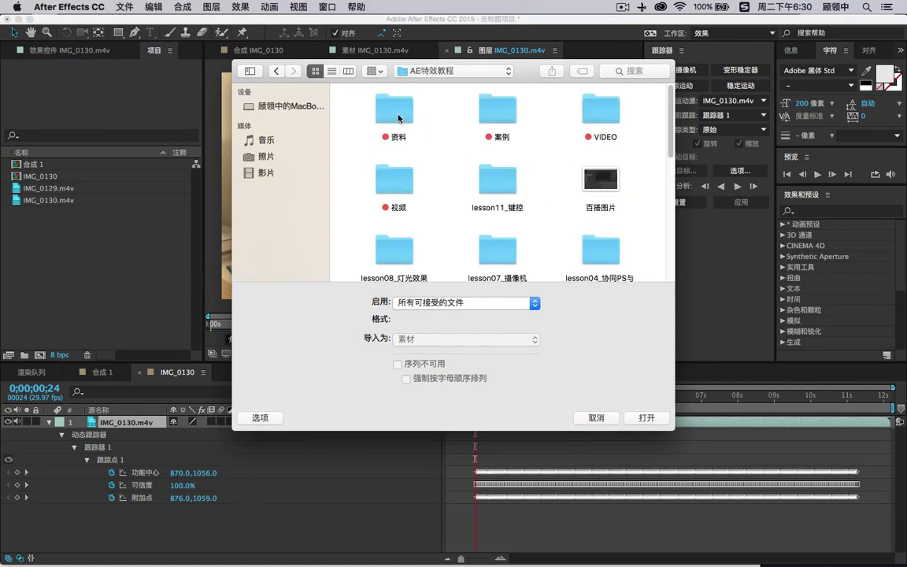
{"action": "double_click", "coordinate": [398, 118]}
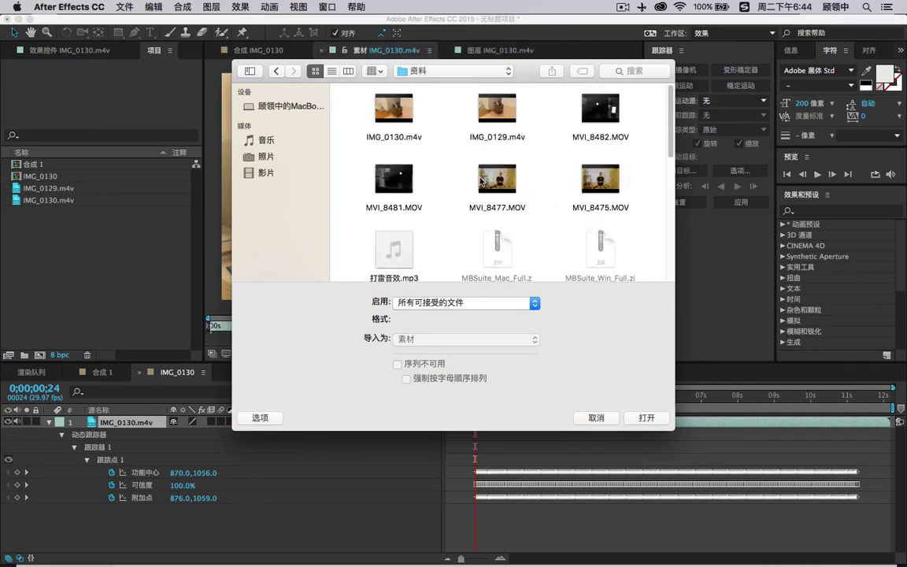
{"action": "scroll", "coordinate": [481, 180], "scroll_direction": "down", "scroll_amount": 10}
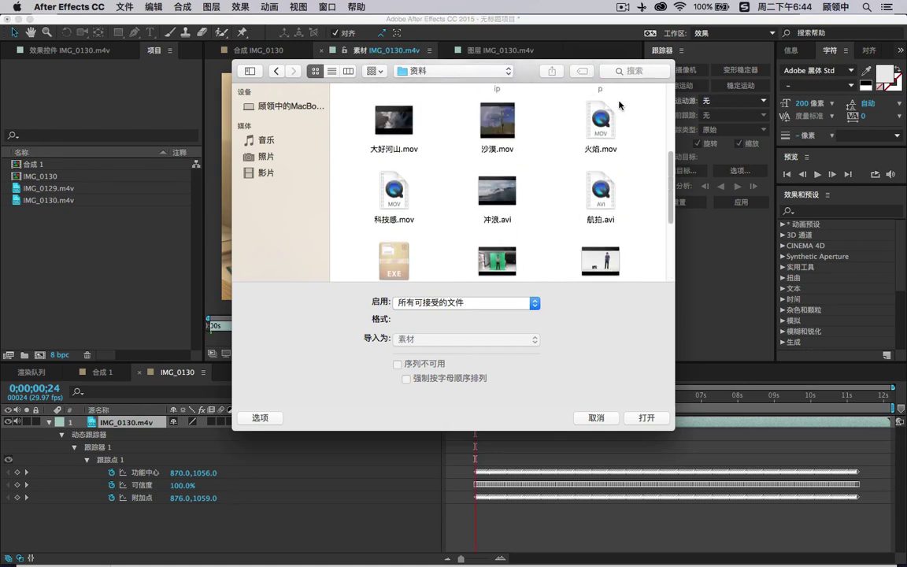
{"action": "left_click", "coordinate": [599, 124]}
{"action": "left_click", "coordinate": [393, 192], "text": "super"}
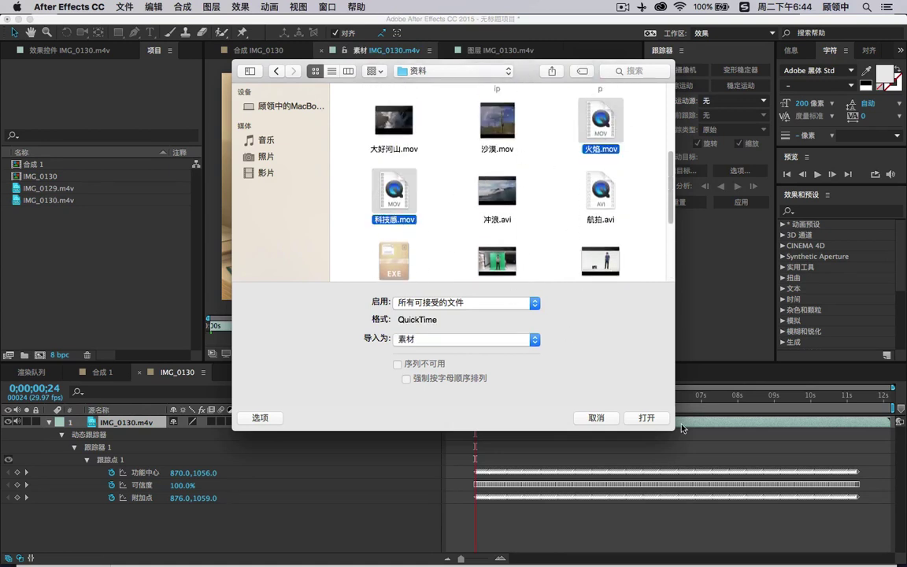
{"action": "left_click", "coordinate": [646, 417]}
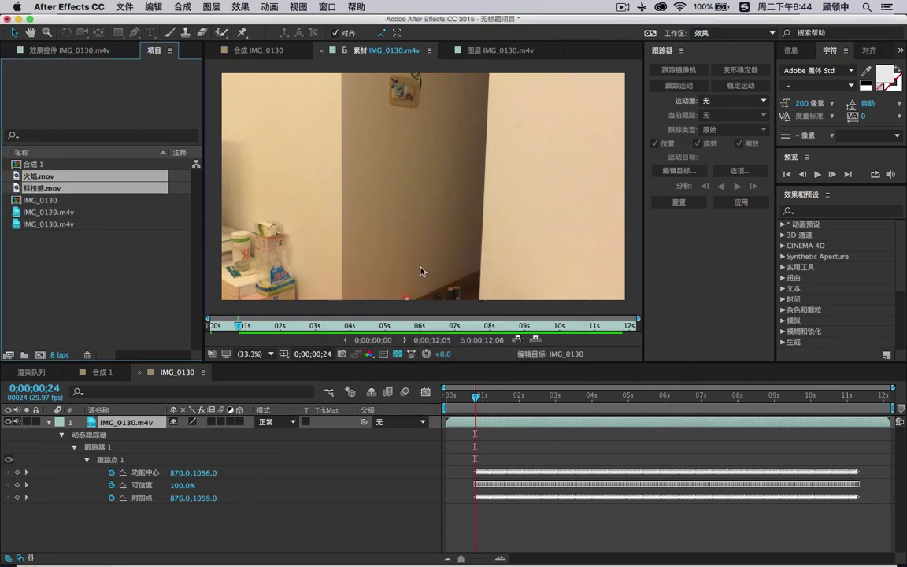
{"action": "left_click", "coordinate": [138, 265]}
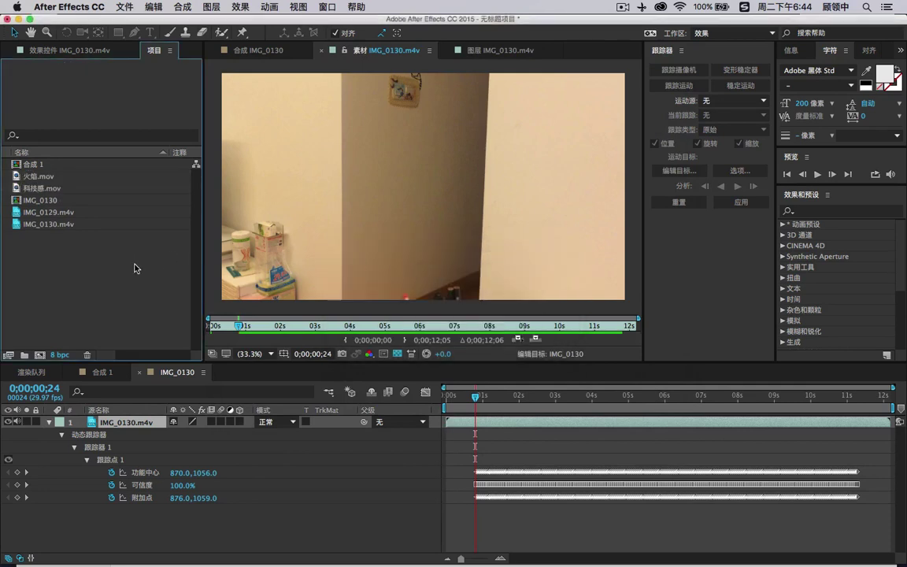
Return to the IMG_0130 composition and add 火焰.mov as a layer above IMG_0130.m4v.
{"action": "left_click", "coordinate": [47, 178]}
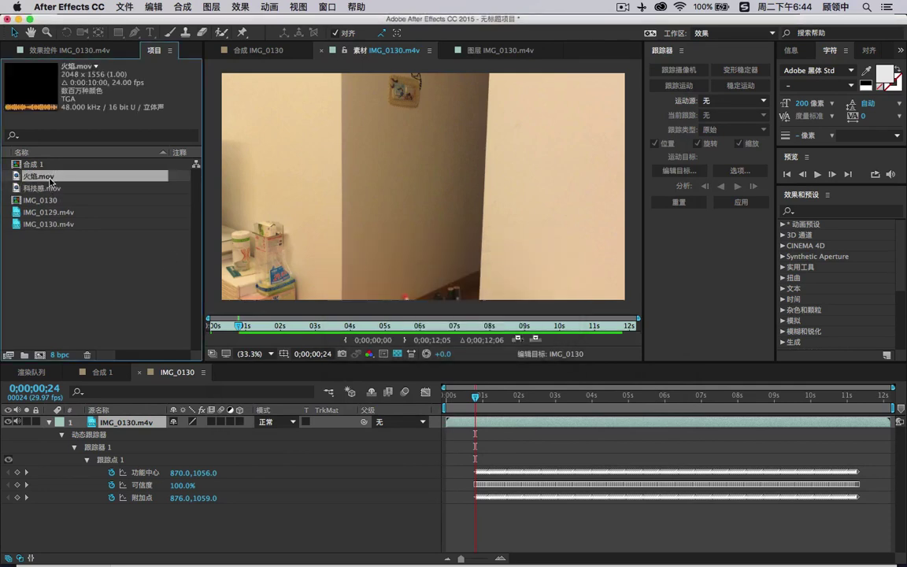
{"action": "left_click", "coordinate": [259, 52]}
{"action": "mouse_move", "coordinate": [475, 396]}
{"action": "left_mouse_down"}
{"action": "mouse_move", "coordinate": [493, 396]}
{"action": "mouse_move", "coordinate": [474, 396]}
{"action": "left_mouse_up"}
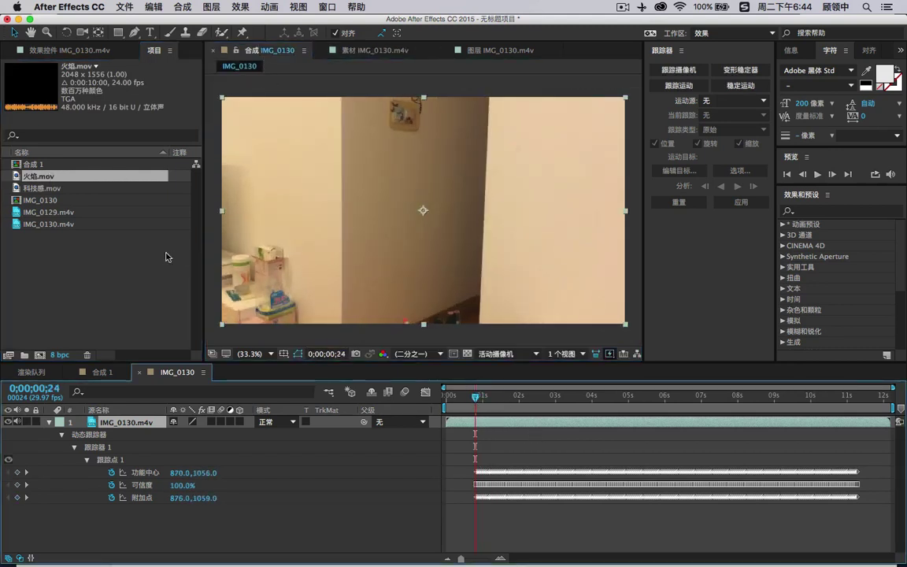
{"action": "left_click_drag", "start_coordinate": [56, 174], "coordinate": [143, 424]}
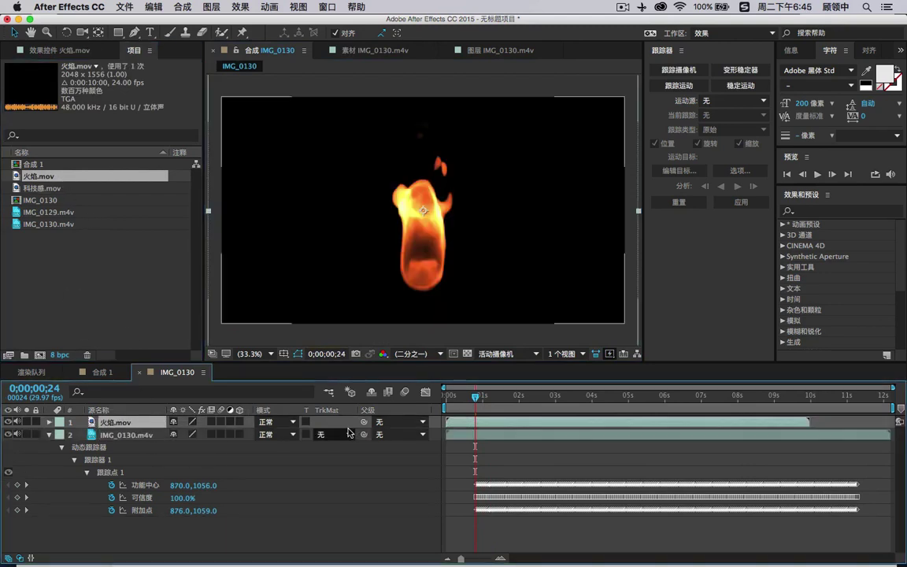
Set the 火焰.mov layer's blending mode to 屏幕 (Screen) and check the flame over the footage at 0;00;04;18.
{"action": "left_click", "coordinate": [281, 423]}
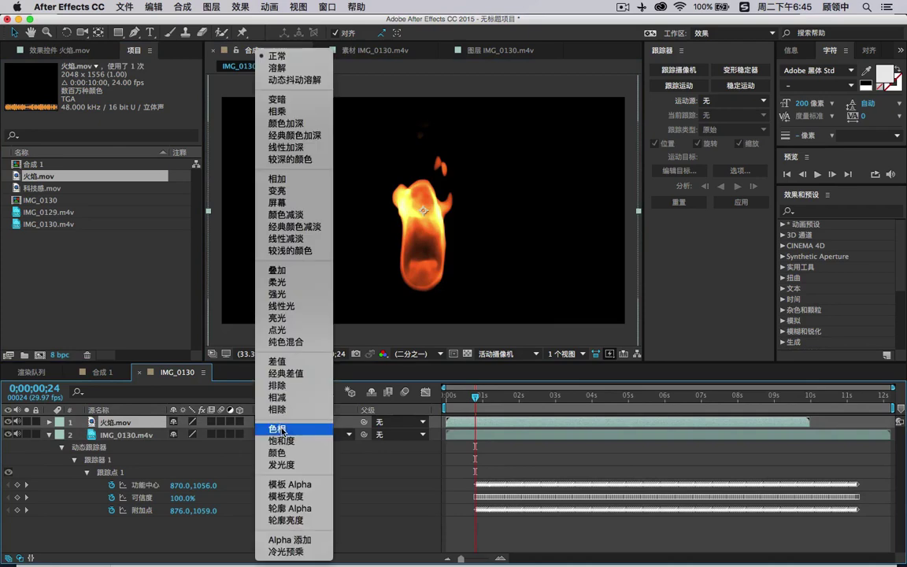
{"action": "left_click", "coordinate": [270, 205]}
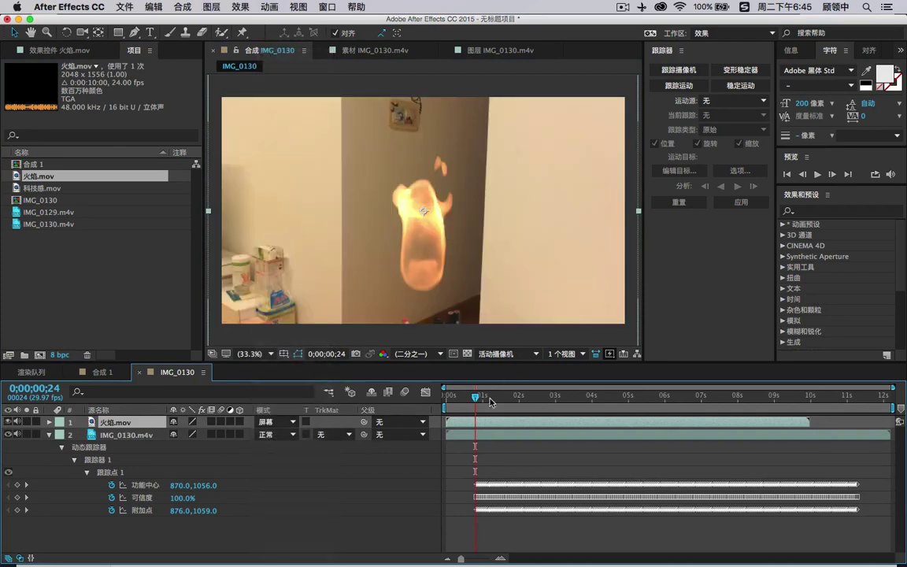
{"action": "left_click_drag", "start_coordinate": [477, 396], "coordinate": [613, 397]}
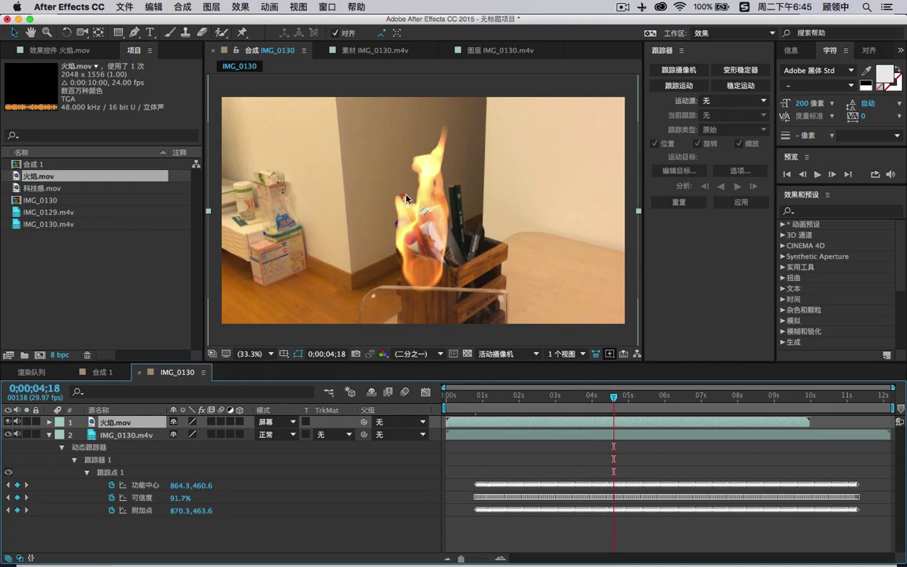
Move to the first motion-tracking keyframe of IMG_0130.m4v at 0;00;00;25.
{"action": "left_click", "coordinate": [477, 404]}
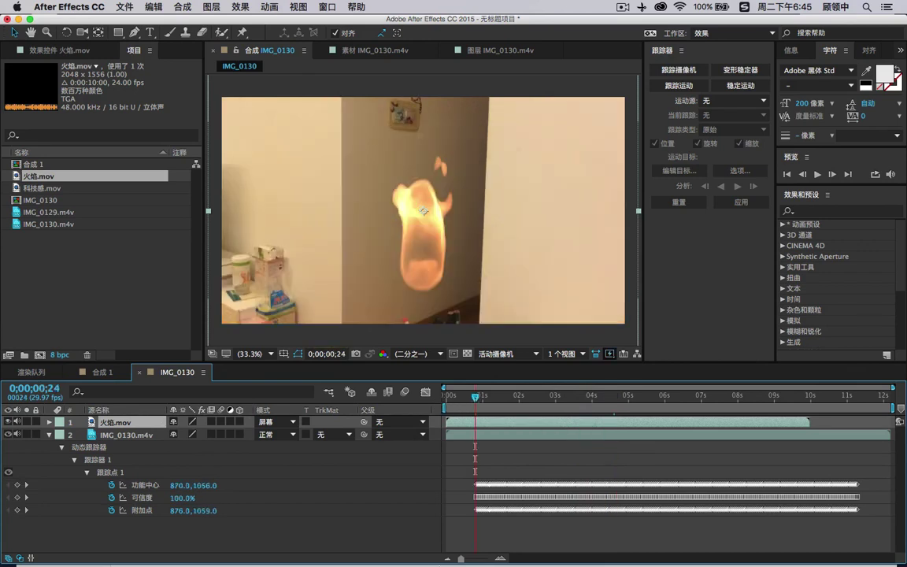
{"action": "left_click_drag", "start_coordinate": [462, 558], "coordinate": [488, 558]}
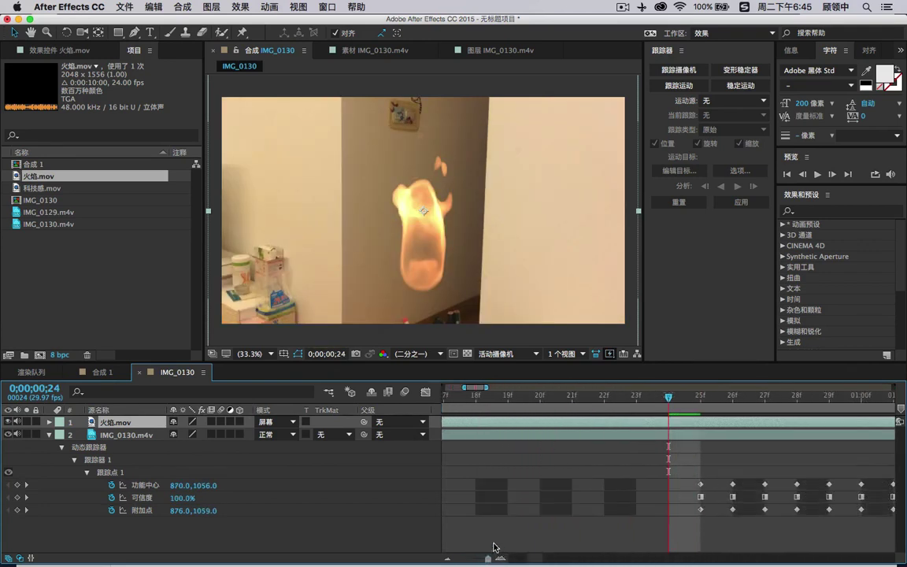
{"action": "left_click", "coordinate": [703, 404]}
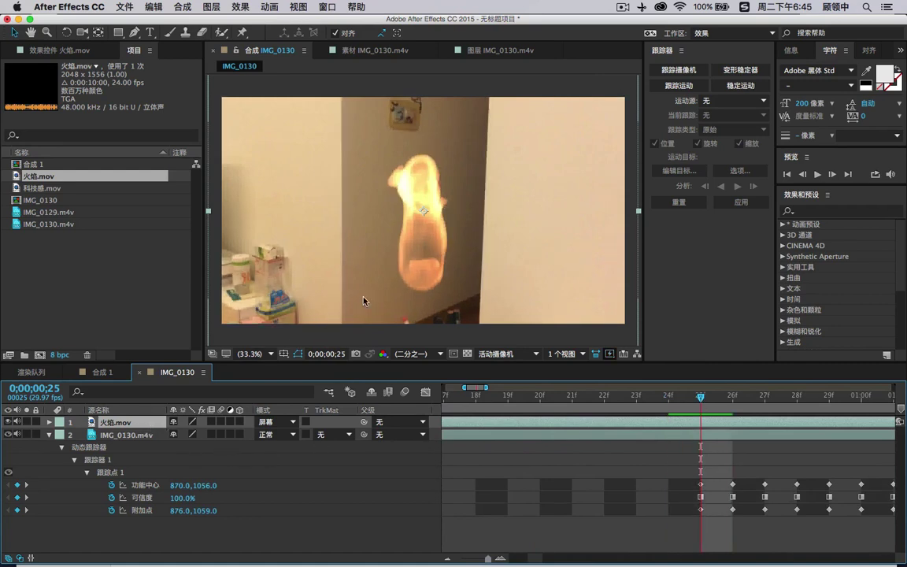
{"action": "scroll", "coordinate": [370, 275], "scroll_direction": "down", "scroll_amount": 2}
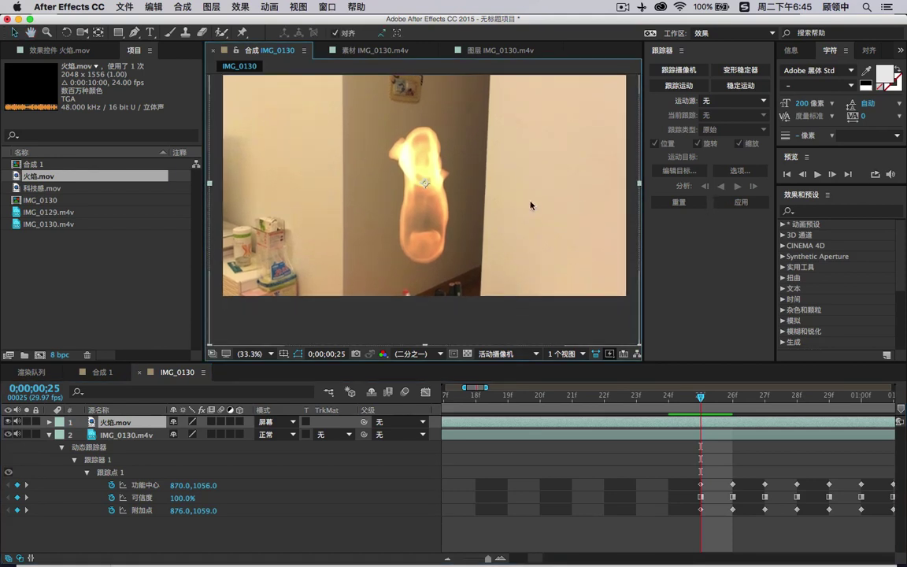
{"action": "scroll", "coordinate": [329, 262], "scroll_direction": "down", "scroll_amount": 2}
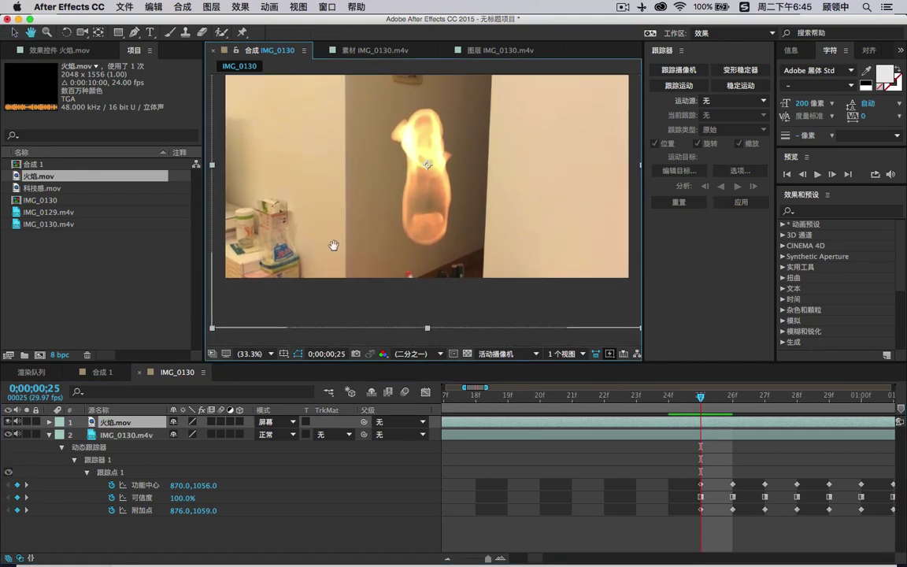
Reveal the position (位置) and scale (缩放) properties of the 火焰.mov layer together.
{"action": "left_click", "coordinate": [152, 422]}
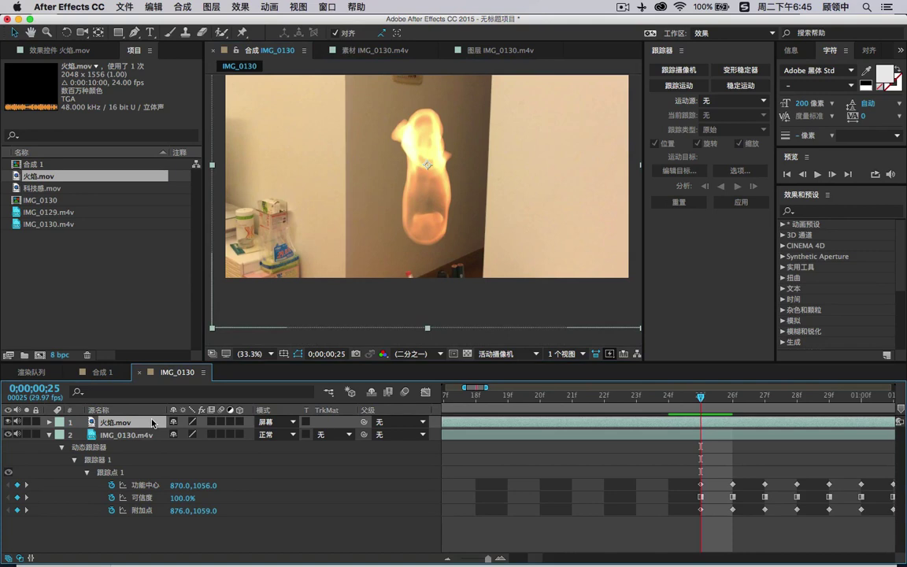
{"action": "key", "text": "p"}
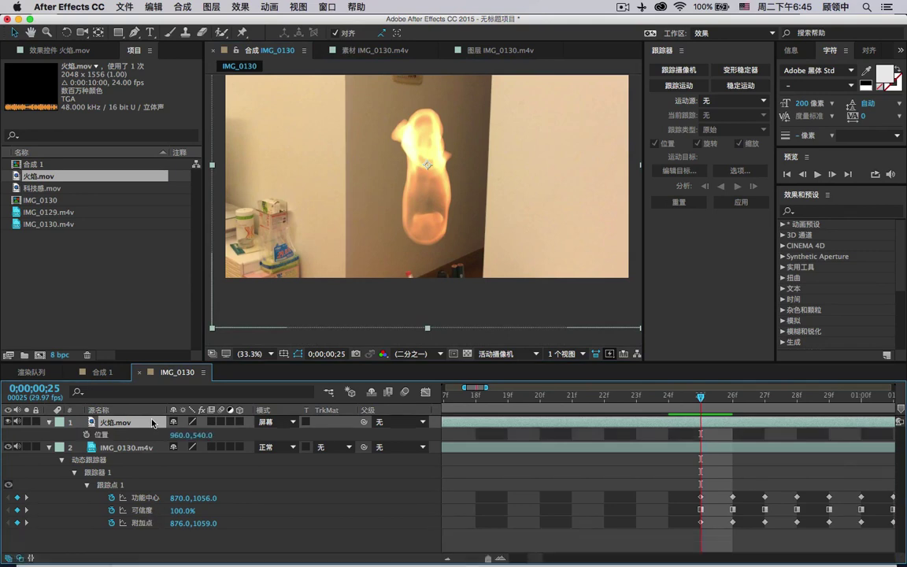
{"action": "key", "text": "shift+s"}
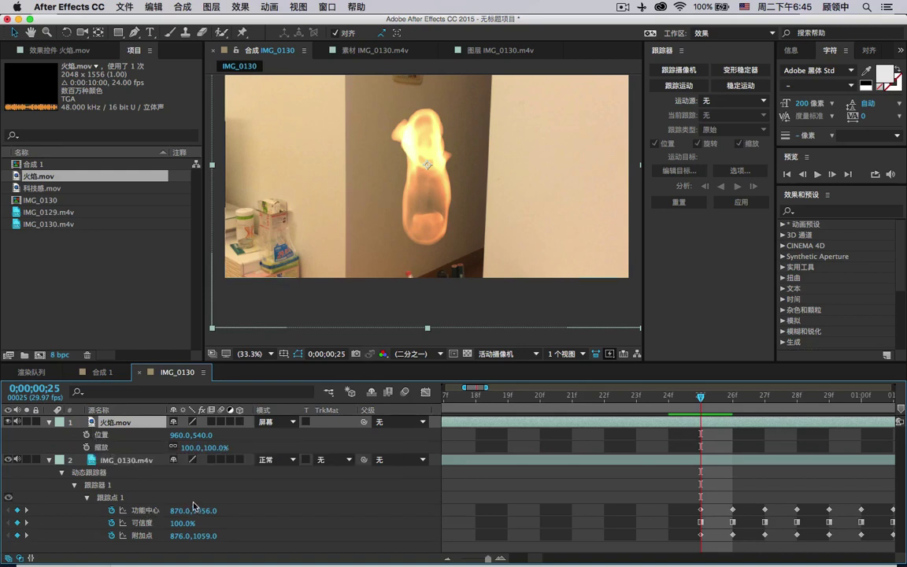
Add an expression to the 火焰.mov layer's position that links it to the feature center (功能中心) of 跟踪点 1 on IMG_0130.m4v.
{"action": "left_click", "coordinate": [87, 435], "text": "alt"}
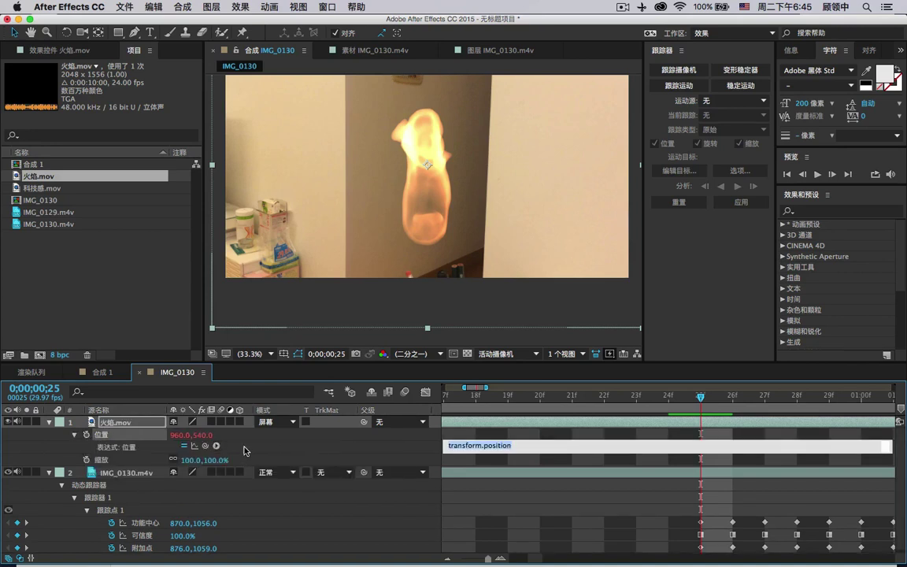
{"action": "left_click", "coordinate": [225, 450]}
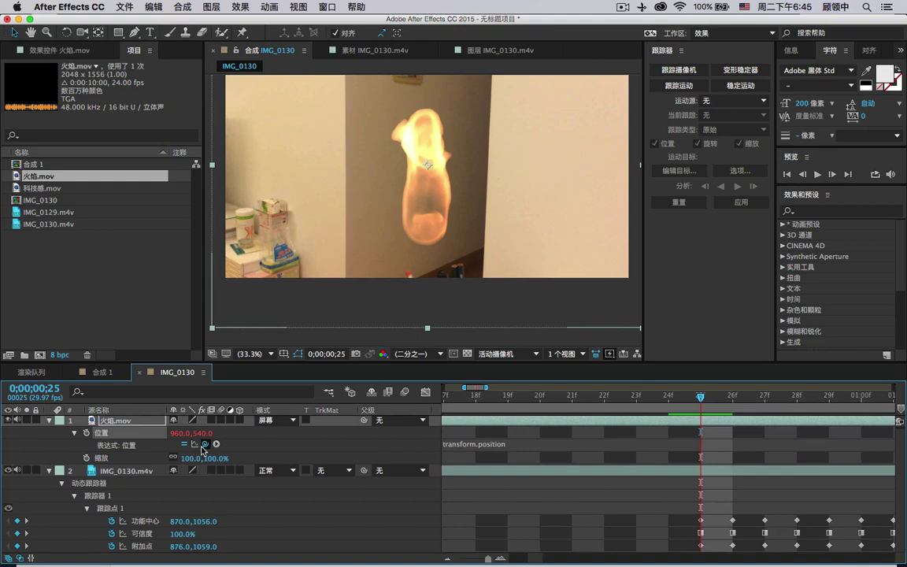
{"action": "left_click_drag", "start_coordinate": [203, 445], "coordinate": [144, 520]}
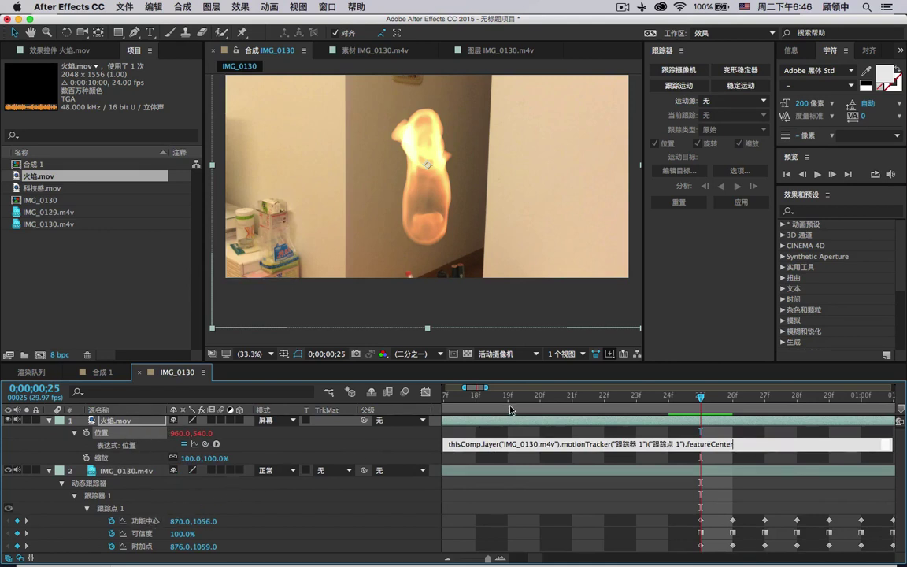
{"action": "left_click", "coordinate": [711, 400]}
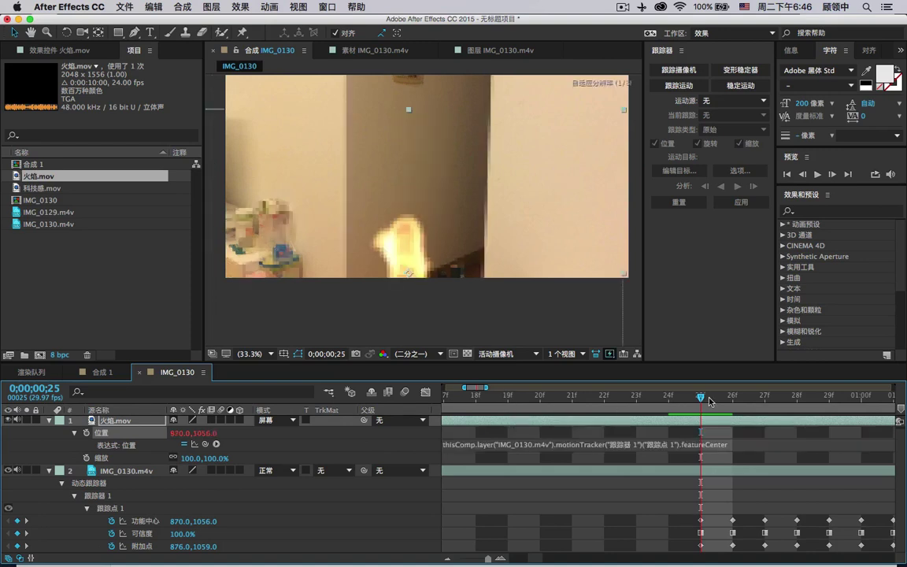
Scrub from 0;00;00;25 to 0;00;04;10 to check how the flame follows the tracked pencil tip.
{"action": "left_click", "coordinate": [718, 401]}
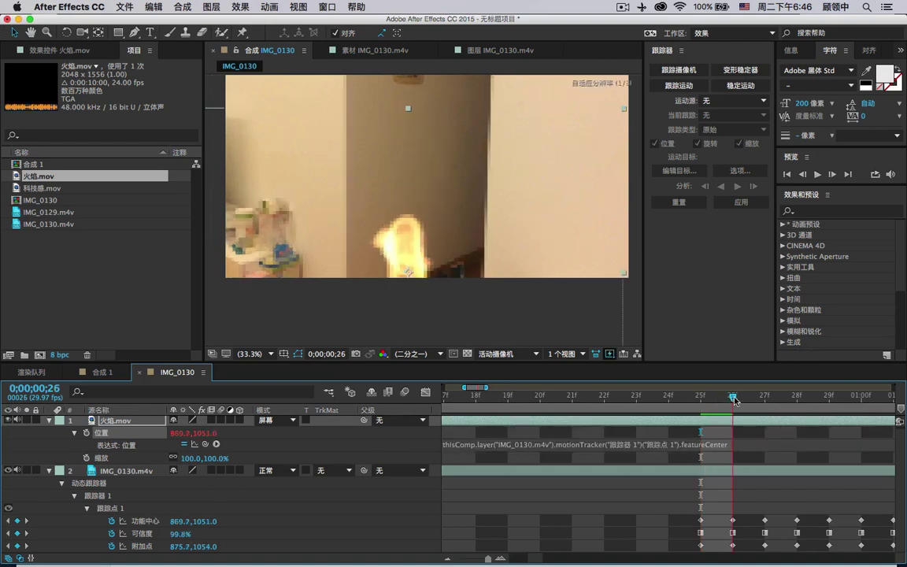
{"action": "left_click_drag", "start_coordinate": [733, 400], "coordinate": [828, 396]}
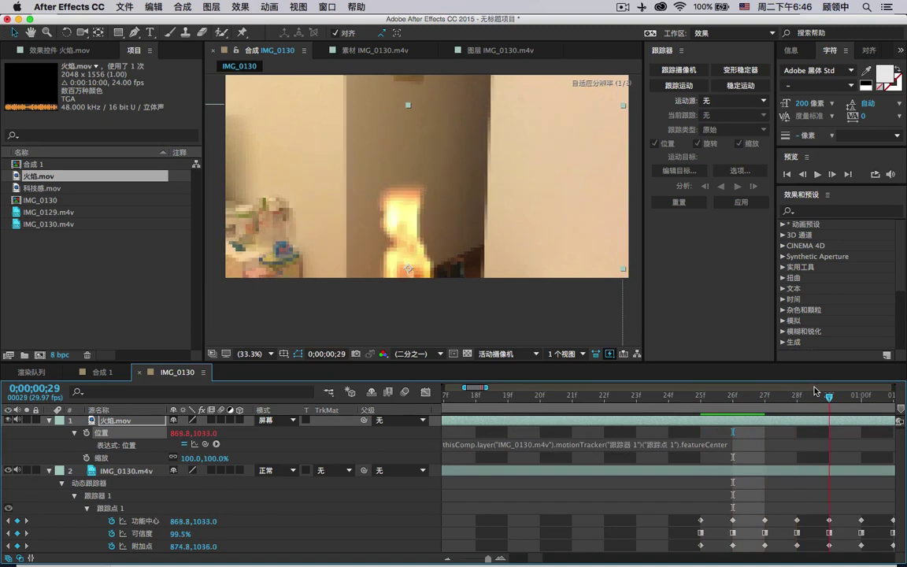
{"action": "left_click", "coordinate": [478, 560]}
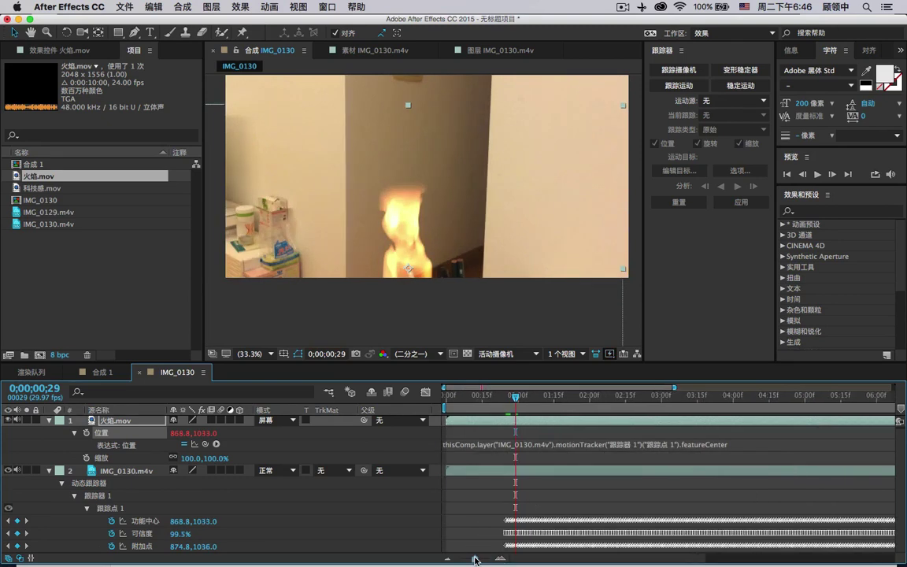
{"action": "key", "text": "F4"}
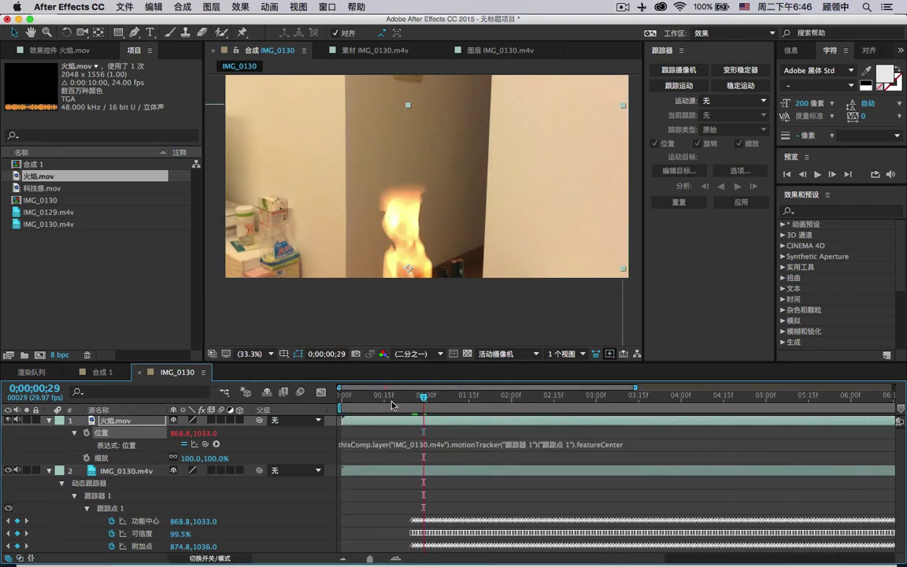
{"action": "left_click_drag", "start_coordinate": [446, 395], "coordinate": [712, 370]}
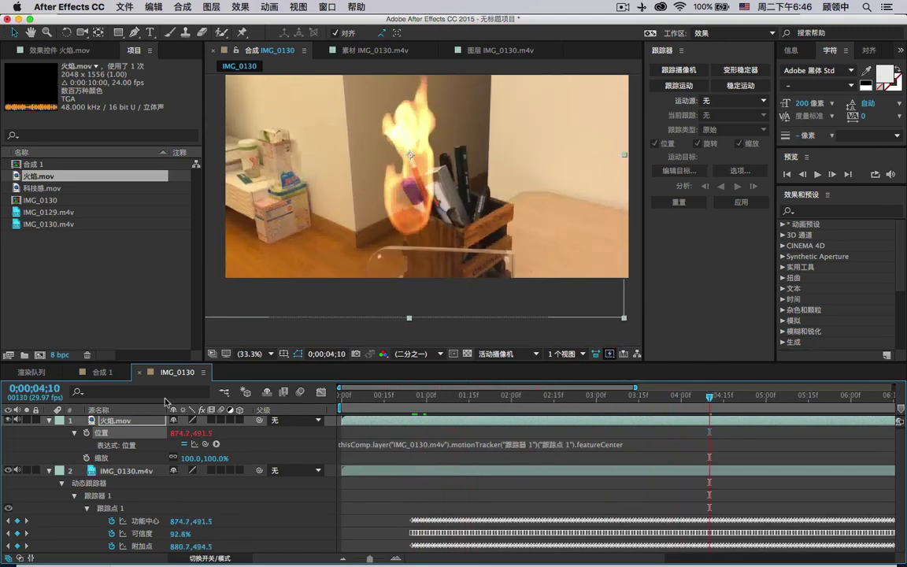
Scale the 火焰.mov layer to 37% and move its anchor point to the flame's base so the flame sits on the pencil tip.
{"action": "left_click", "coordinate": [128, 424]}
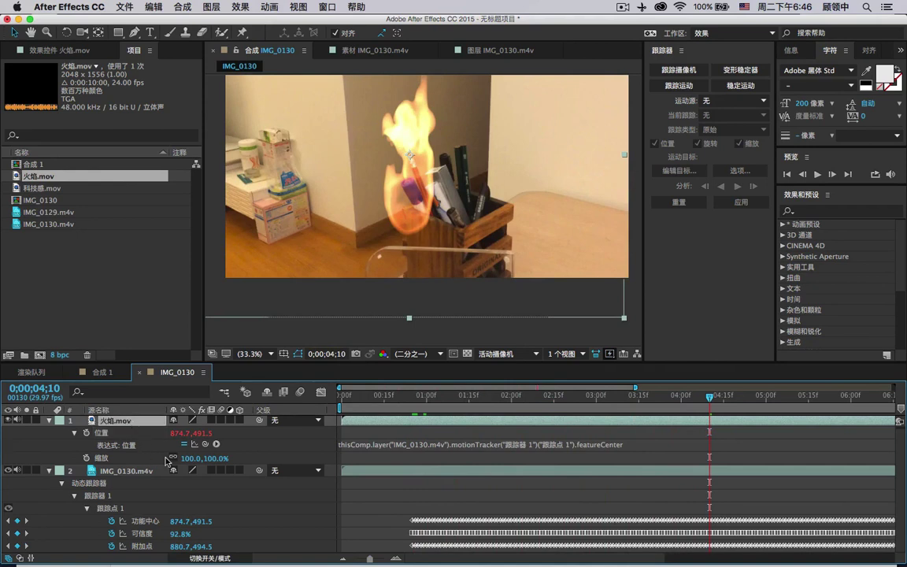
{"action": "mouse_move", "coordinate": [186, 458]}
{"action": "left_mouse_down"}
{"action": "mouse_move", "coordinate": [162, 457]}
{"action": "mouse_move", "coordinate": [176, 456]}
{"action": "left_mouse_up"}
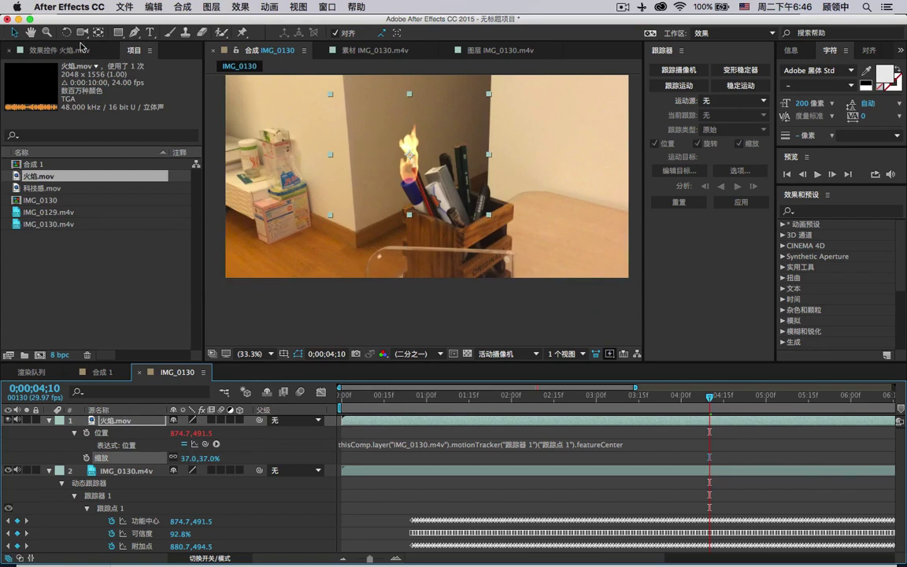
{"action": "left_click", "coordinate": [98, 32]}
{"action": "left_click", "coordinate": [417, 167]}
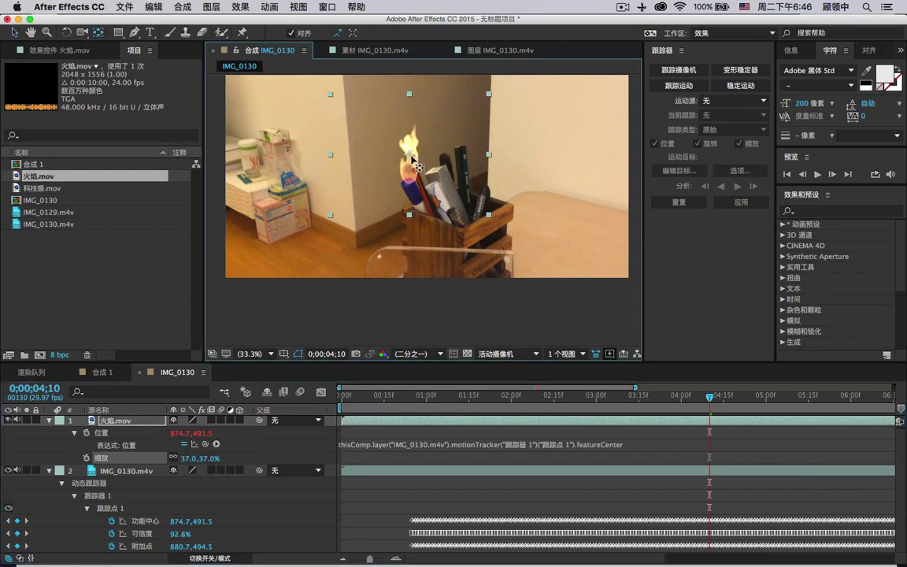
{"action": "mouse_move", "coordinate": [411, 157]}
{"action": "left_mouse_down"}
{"action": "mouse_move", "coordinate": [412, 173]}
{"action": "mouse_move", "coordinate": [411, 140]}
{"action": "mouse_move", "coordinate": [409, 181]}
{"action": "left_mouse_up"}
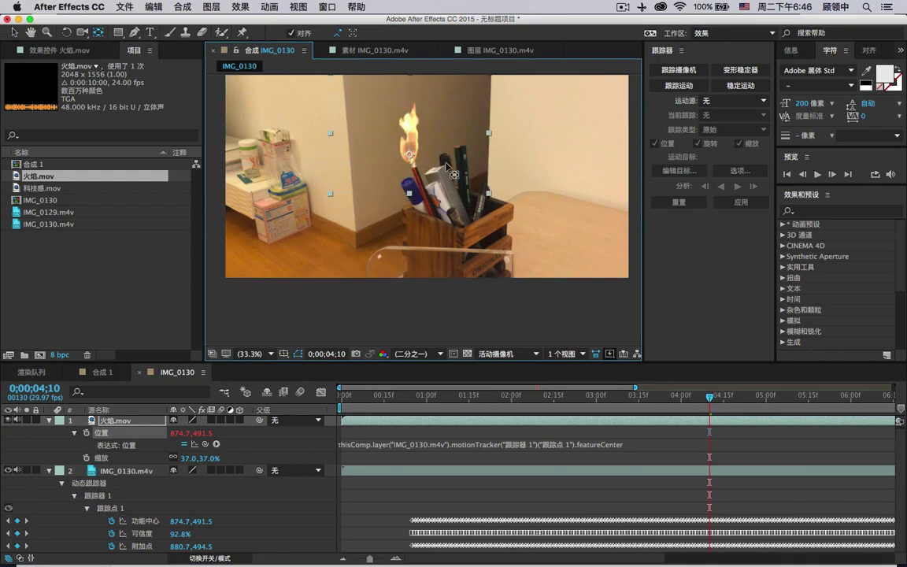
{"action": "key", "text": "v"}
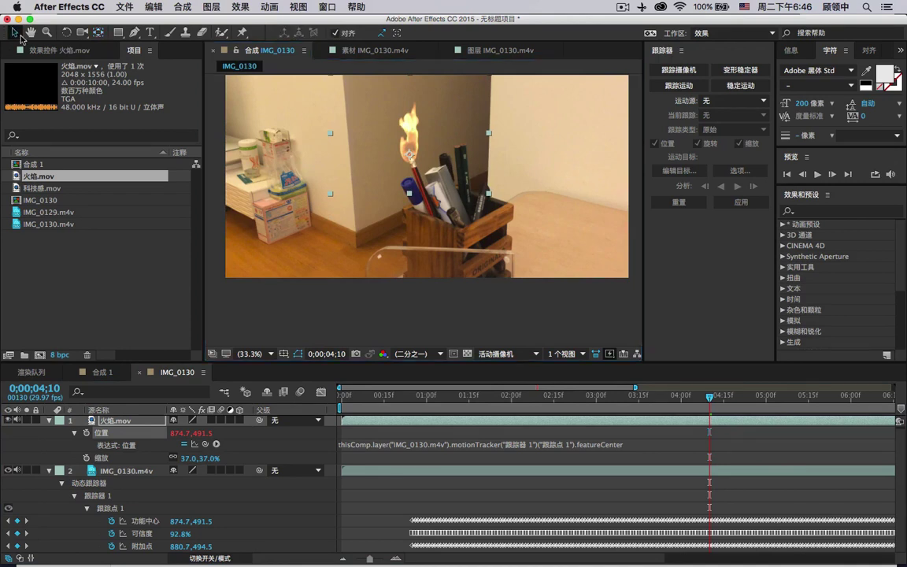
Scrub through the composition up to 0;00;10;00 to check the flame on the pencil tip and where the flame clip ends.
{"action": "left_click_drag", "start_coordinate": [450, 397], "coordinate": [801, 398]}
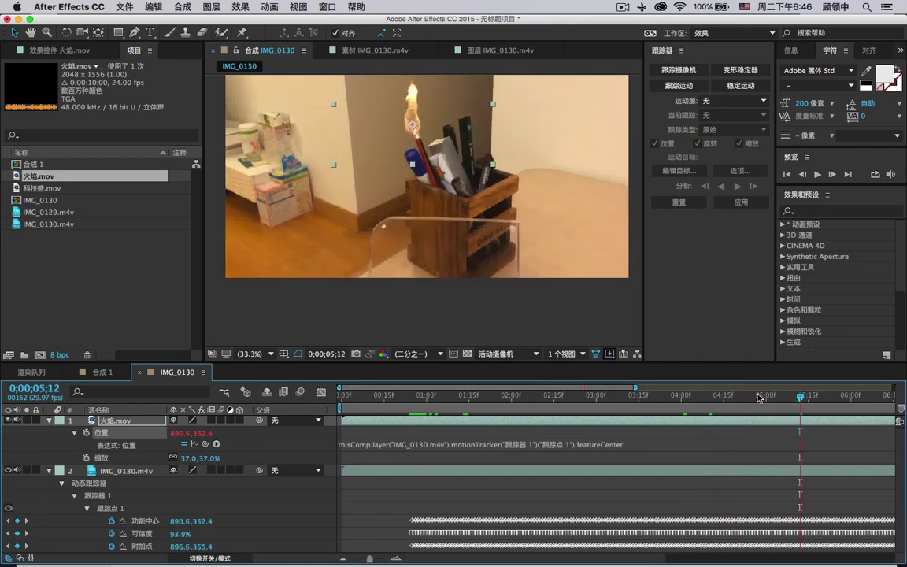
{"action": "key", "text": "space"}
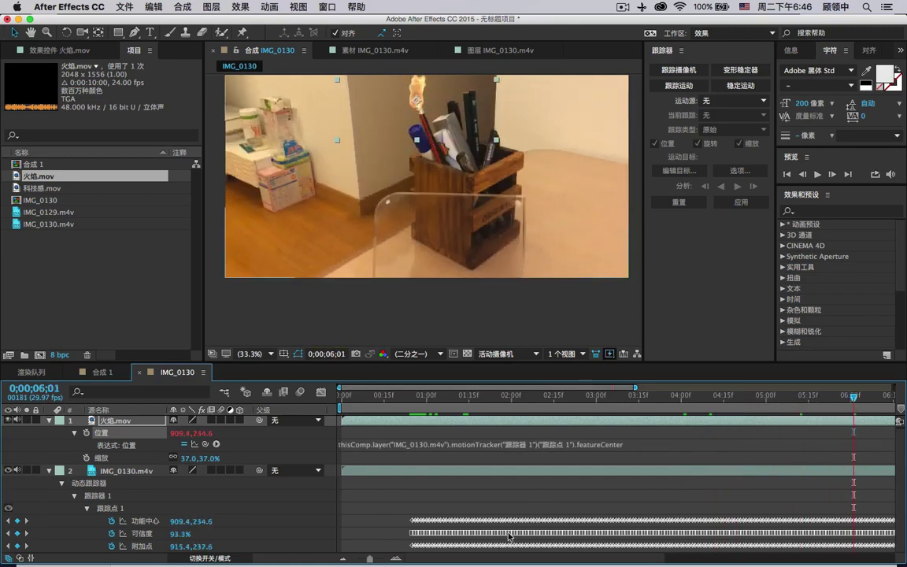
{"action": "left_click_drag", "start_coordinate": [368, 560], "coordinate": [365, 562]}
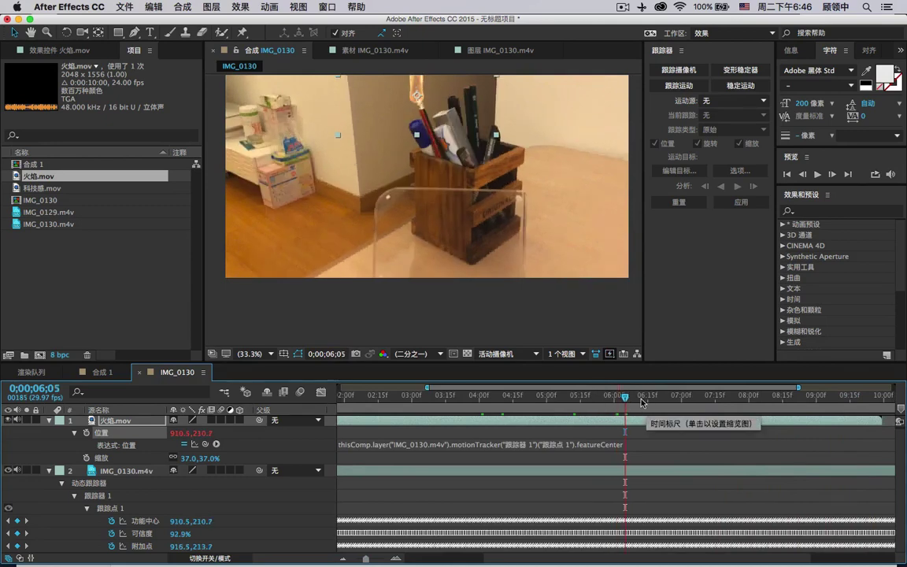
{"action": "left_click_drag", "start_coordinate": [646, 396], "coordinate": [699, 397]}
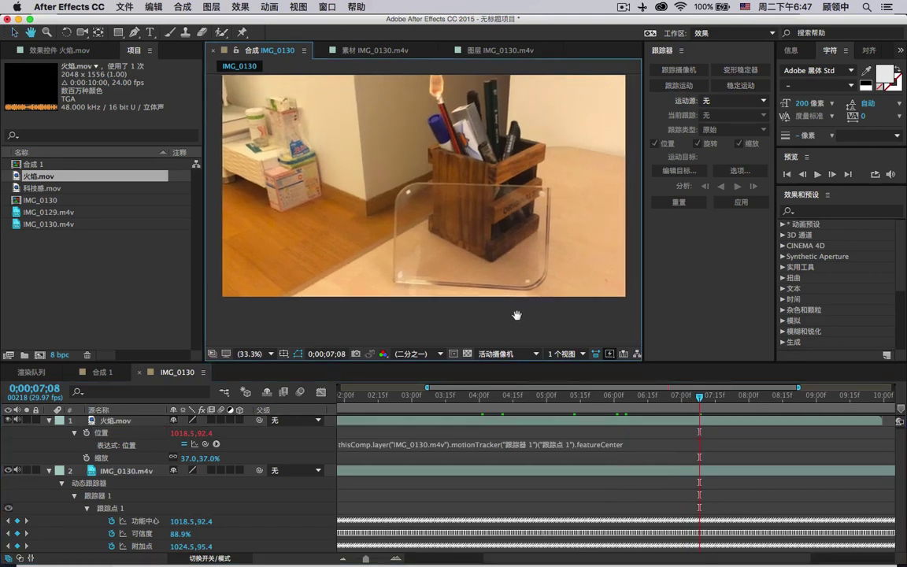
{"action": "left_click_drag", "start_coordinate": [698, 396], "coordinate": [883, 407]}
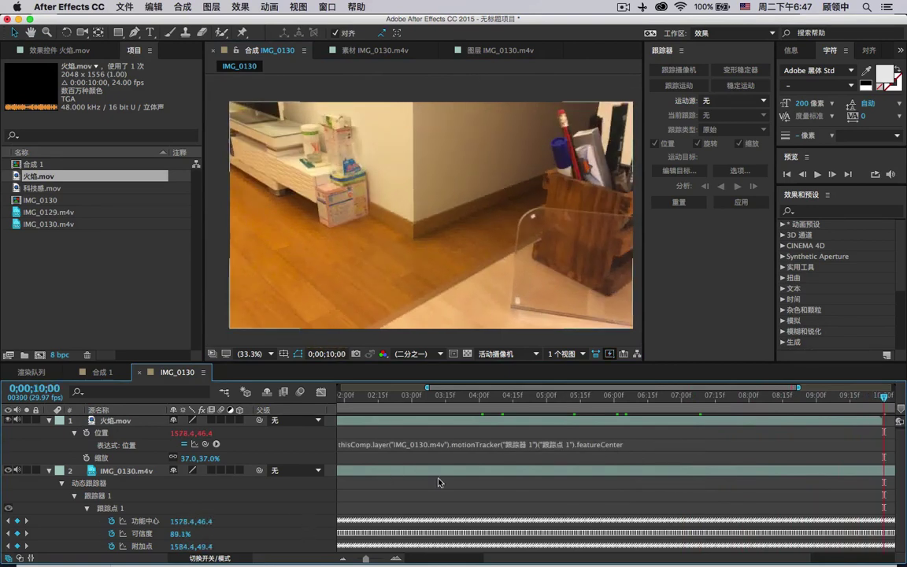
End the work area at the flame's last frame, 0;00;09;29, and trim the composition to it.
{"action": "left_click_drag", "start_coordinate": [883, 396], "coordinate": [876, 403]}
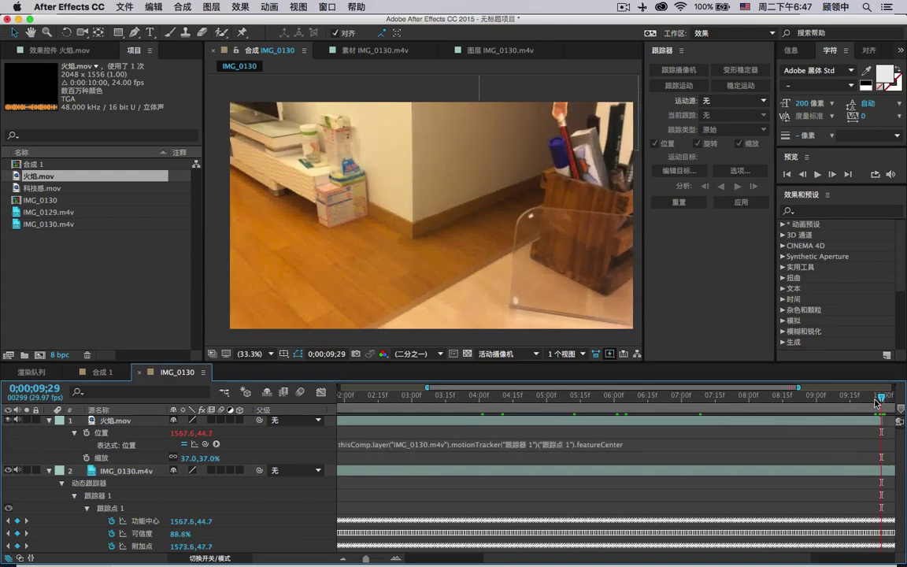
{"action": "right_click", "coordinate": [752, 388]}
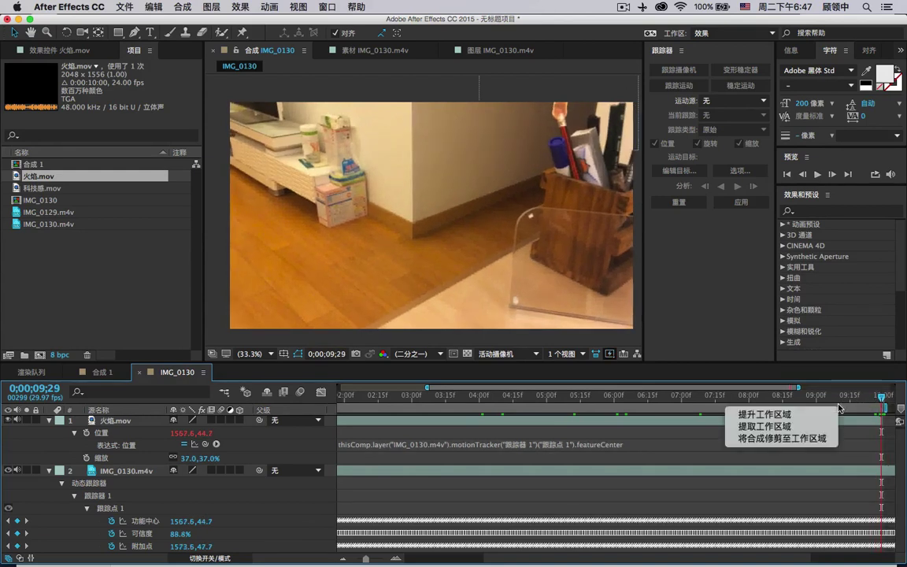
{"action": "left_click", "coordinate": [813, 438]}
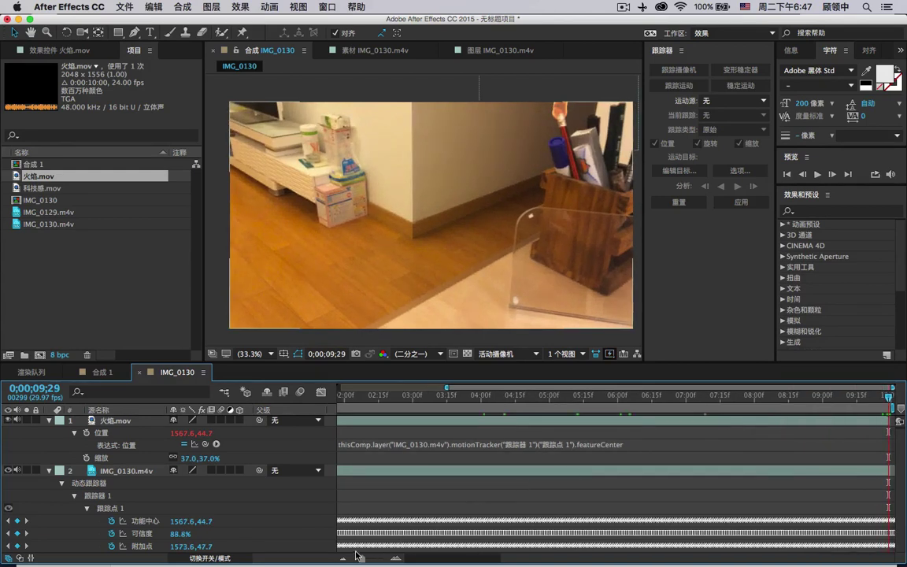
Trim the composition to start at the first tracking keyframe, 0;00;00;25, and check the flame's tracking up to 0;00;05;22.
{"action": "left_click_drag", "start_coordinate": [362, 560], "coordinate": [356, 558]}
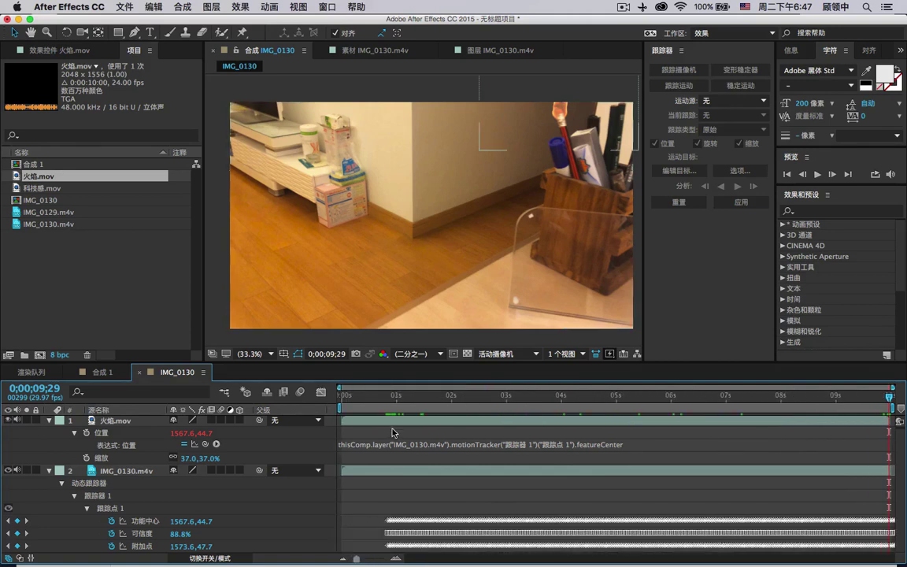
{"action": "left_click", "coordinate": [386, 401]}
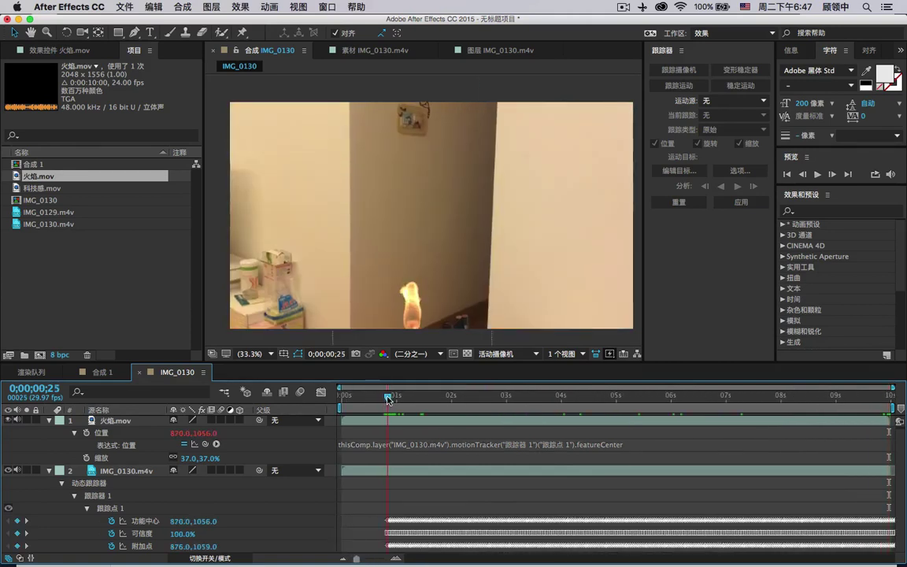
{"action": "right_click", "coordinate": [430, 409]}
{"action": "left_click", "coordinate": [455, 444]}
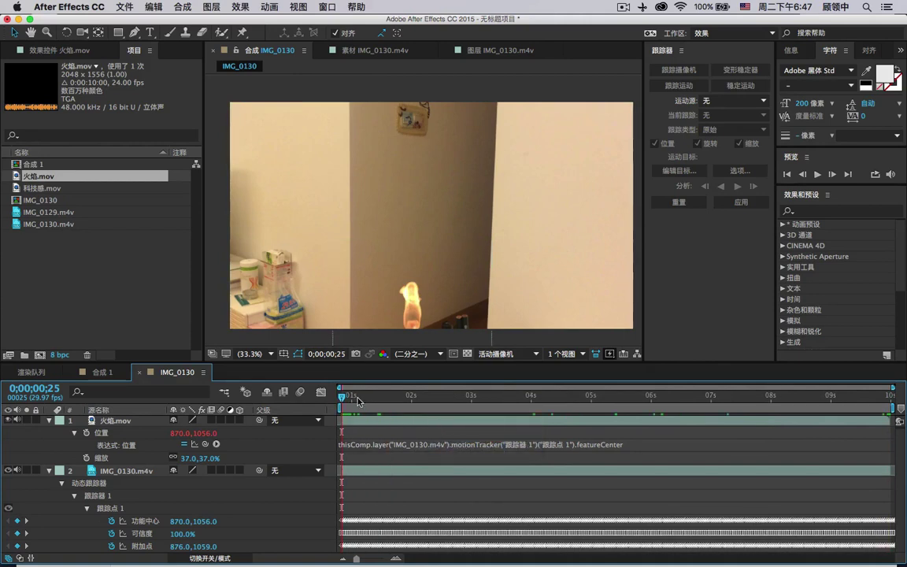
{"action": "left_click_drag", "start_coordinate": [346, 396], "coordinate": [548, 389]}
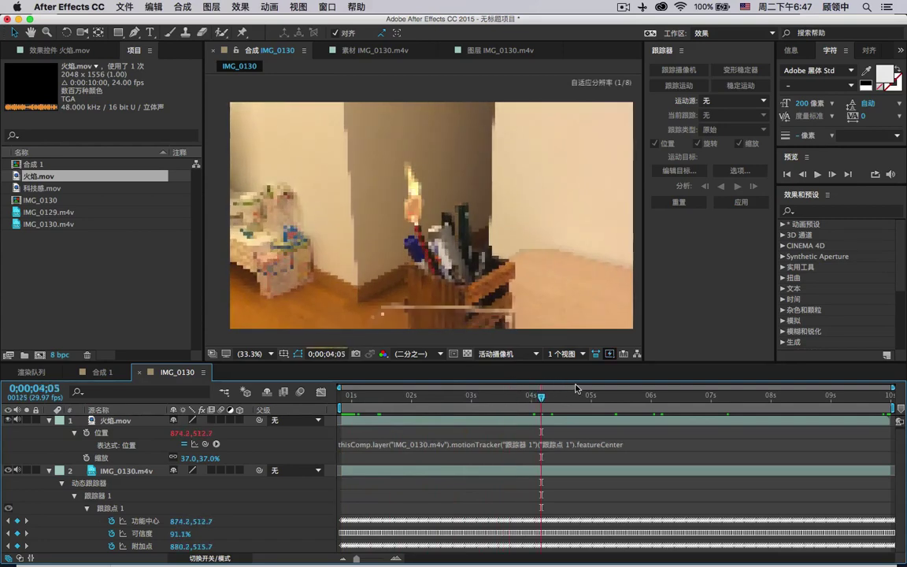
{"action": "left_click", "coordinate": [635, 395]}
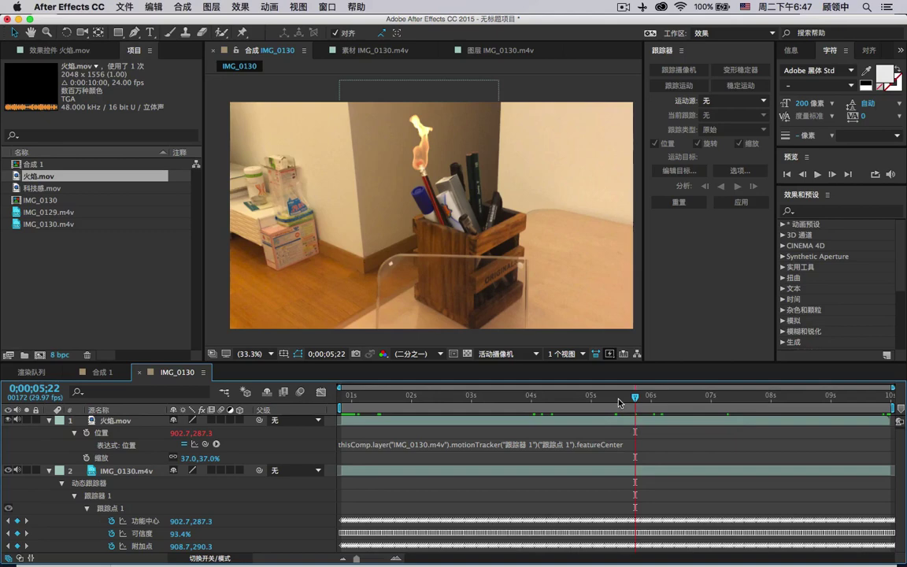
Start saving the project and choose the lesson15_追踪 folder inside 案例 as its location.
{"action": "key", "text": "super+s"}
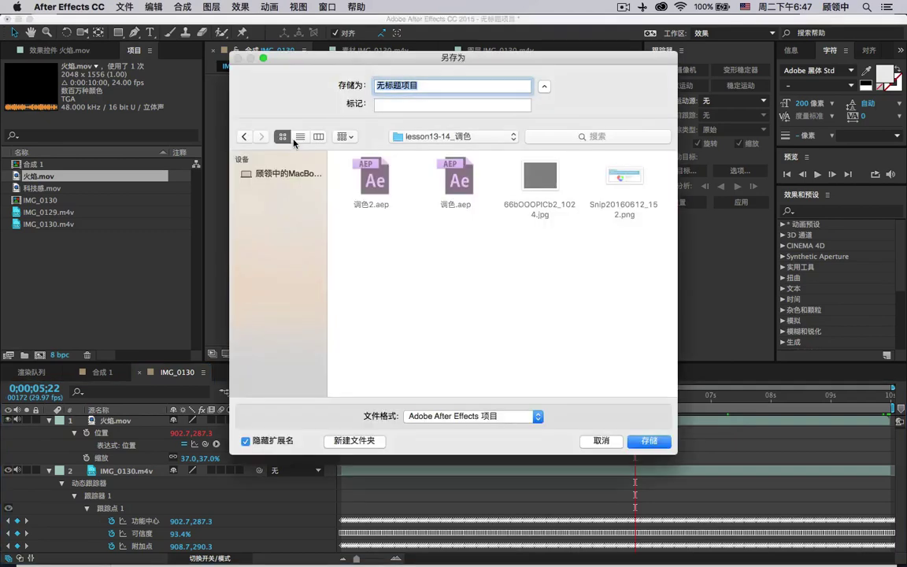
{"action": "left_click", "coordinate": [439, 138]}
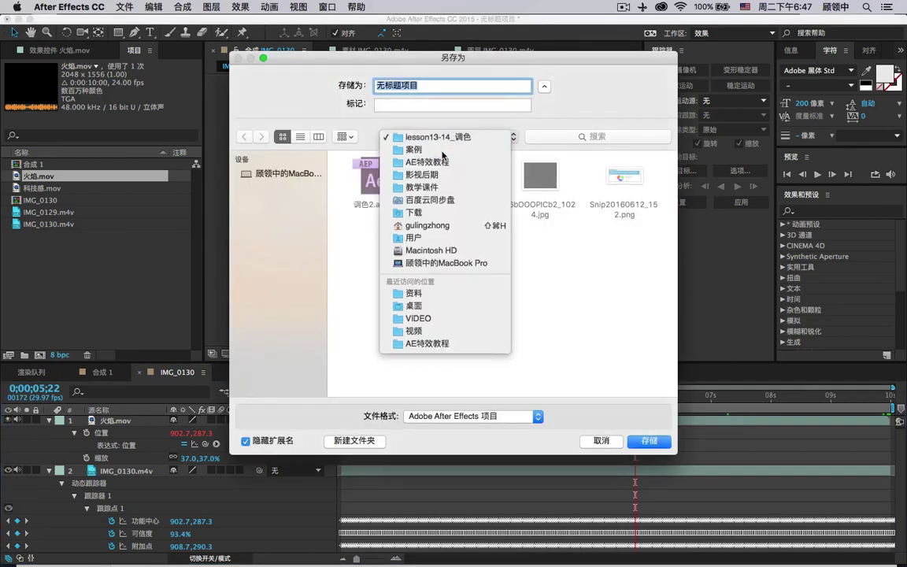
{"action": "left_click", "coordinate": [413, 149]}
{"action": "double_click", "coordinate": [398, 183]}
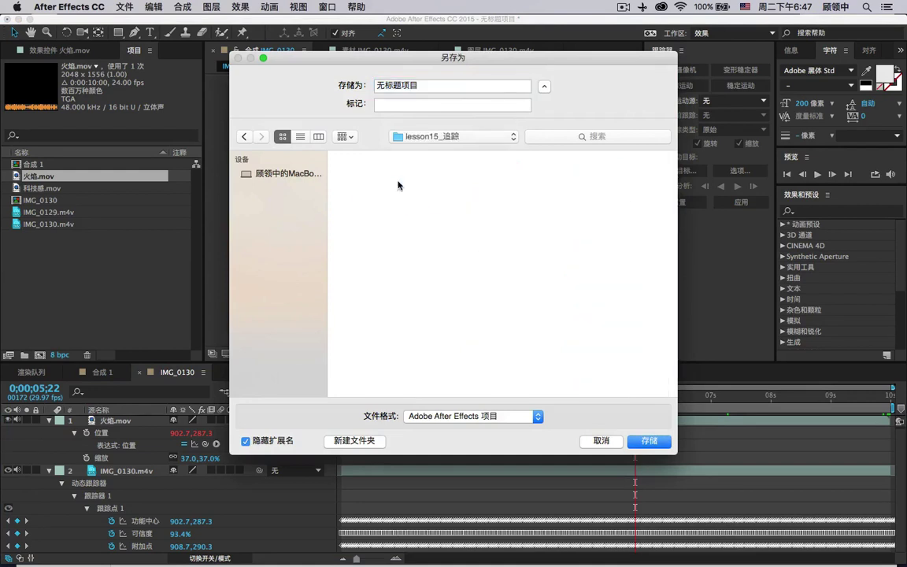
Name the project file lesson15_追踪part01.
{"action": "double_click", "coordinate": [420, 86]}
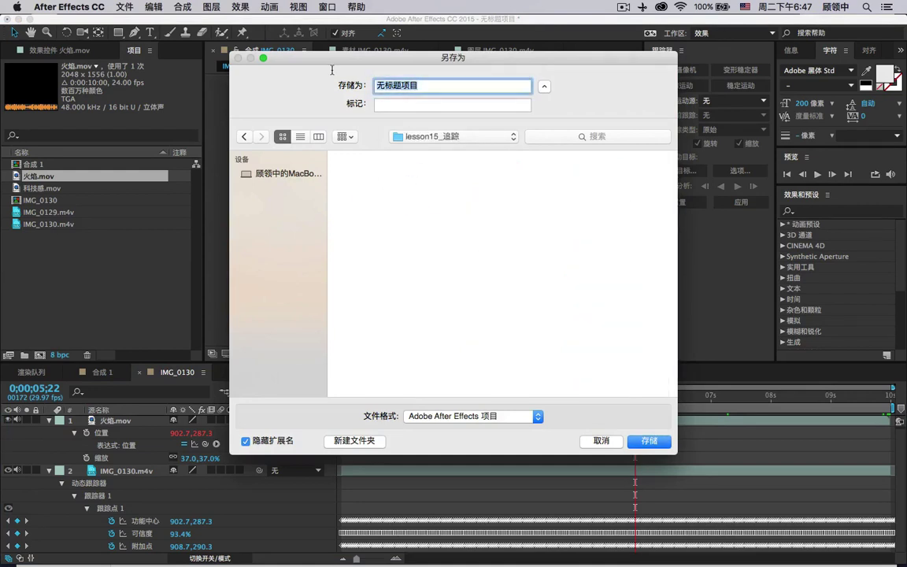
{"action": "type", "text": "lesson15_z"}
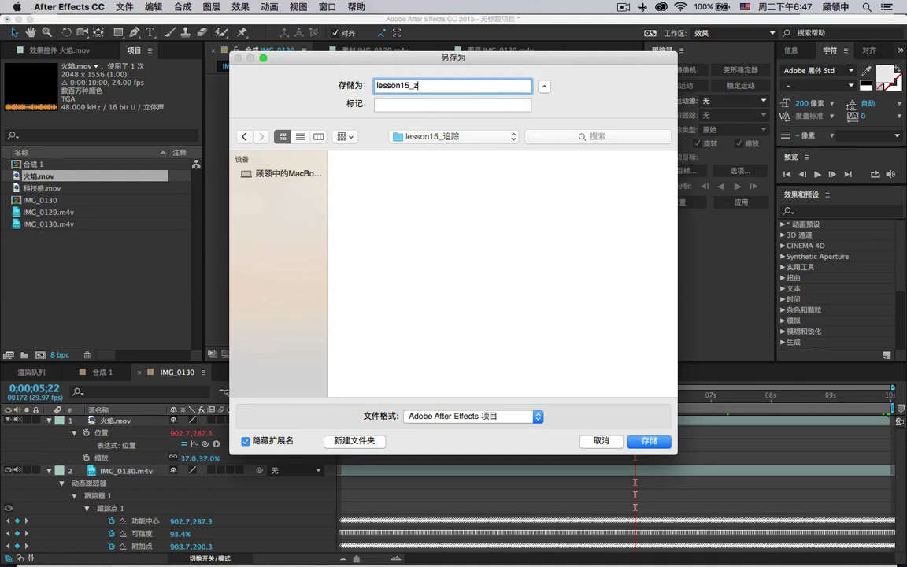
{"action": "type", "text": "huizhong"}
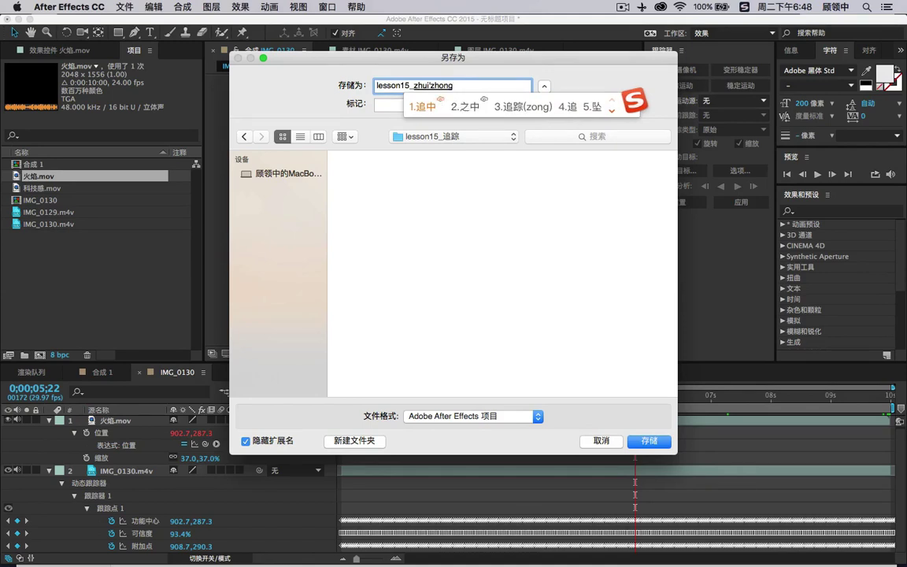
{"action": "type", "text": "3"}
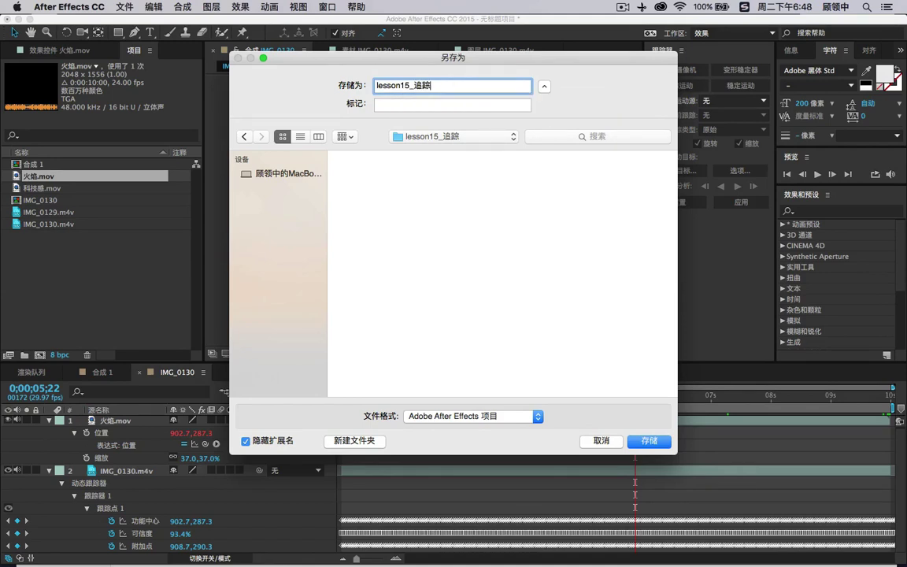
{"action": "type", "text": "part01"}
{"action": "key", "text": "ctrl+space"}
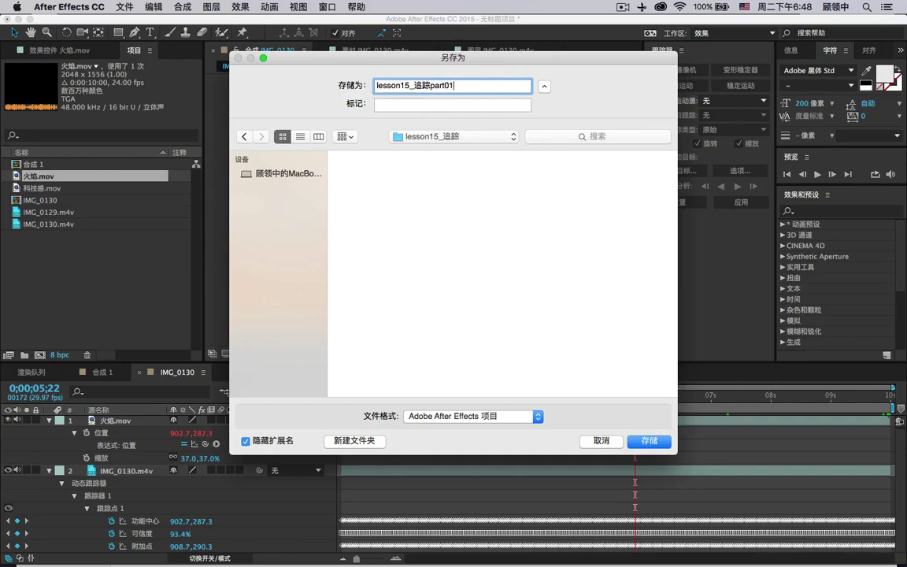